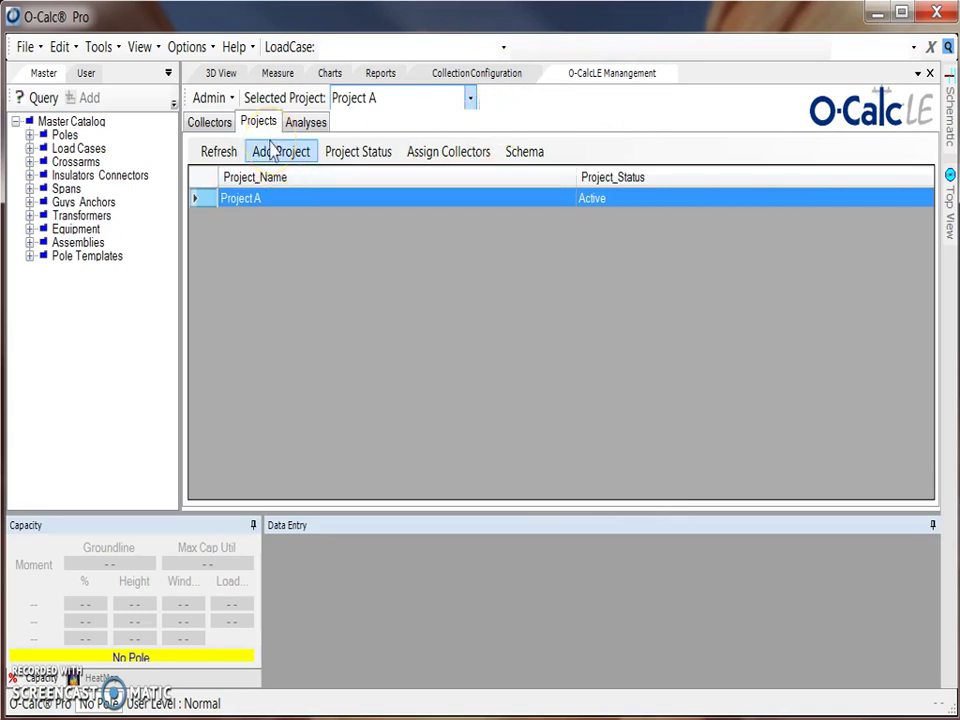
Open the Admin menu on the O-CalcLE Management tab.
{"action": "left_click", "coordinate": [226, 100]}
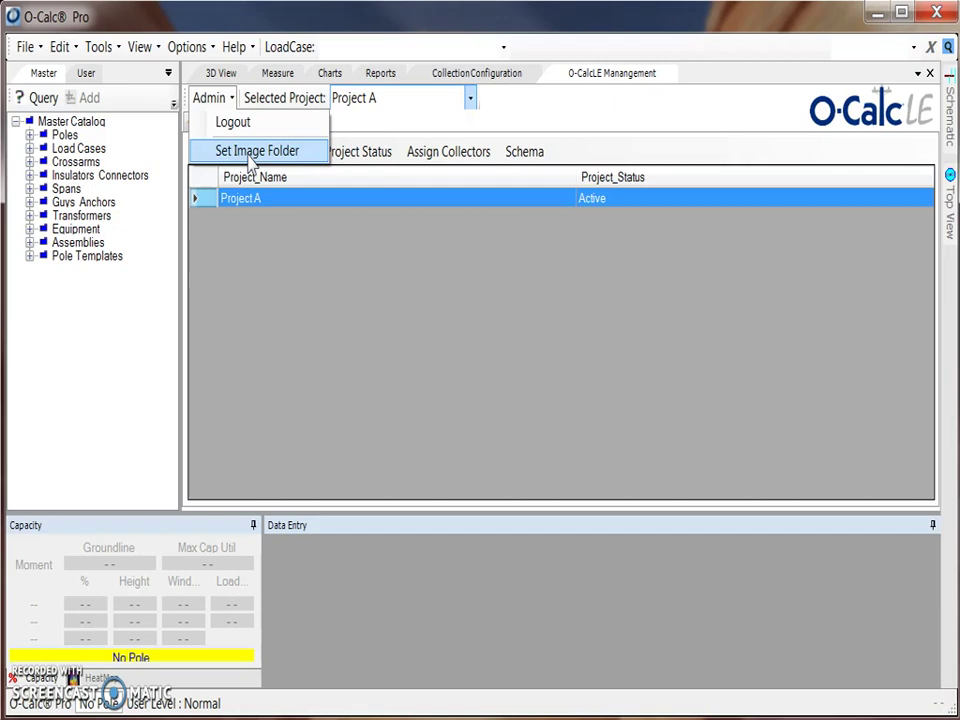
Set the O-Calc LE image folder to Documents > Poles and Images.
{"action": "left_click", "coordinate": [248, 158]}
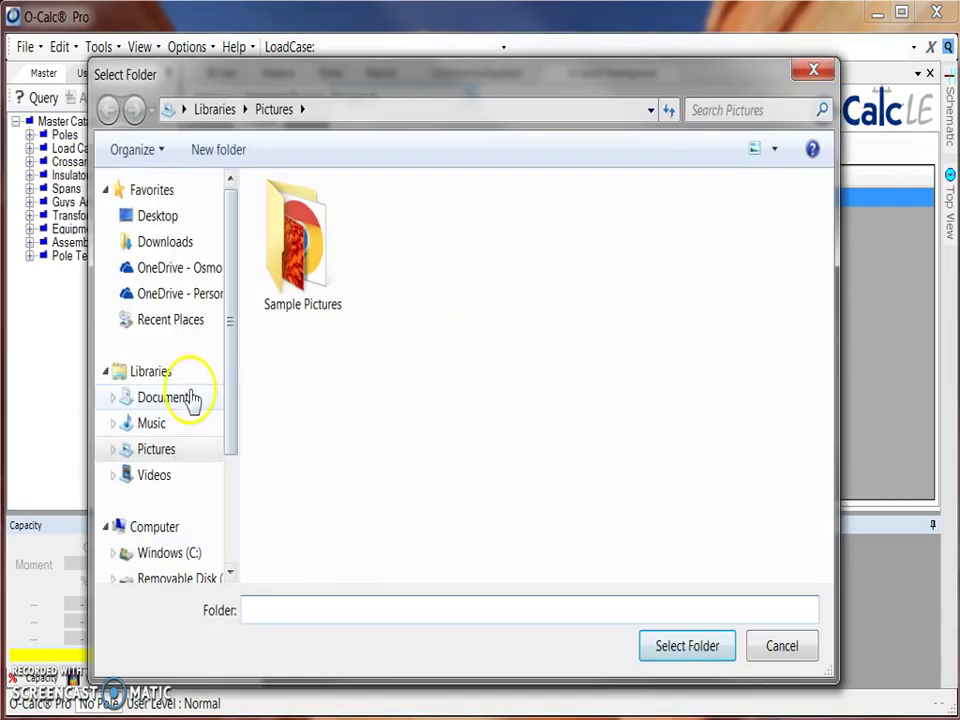
{"action": "left_click", "coordinate": [184, 398]}
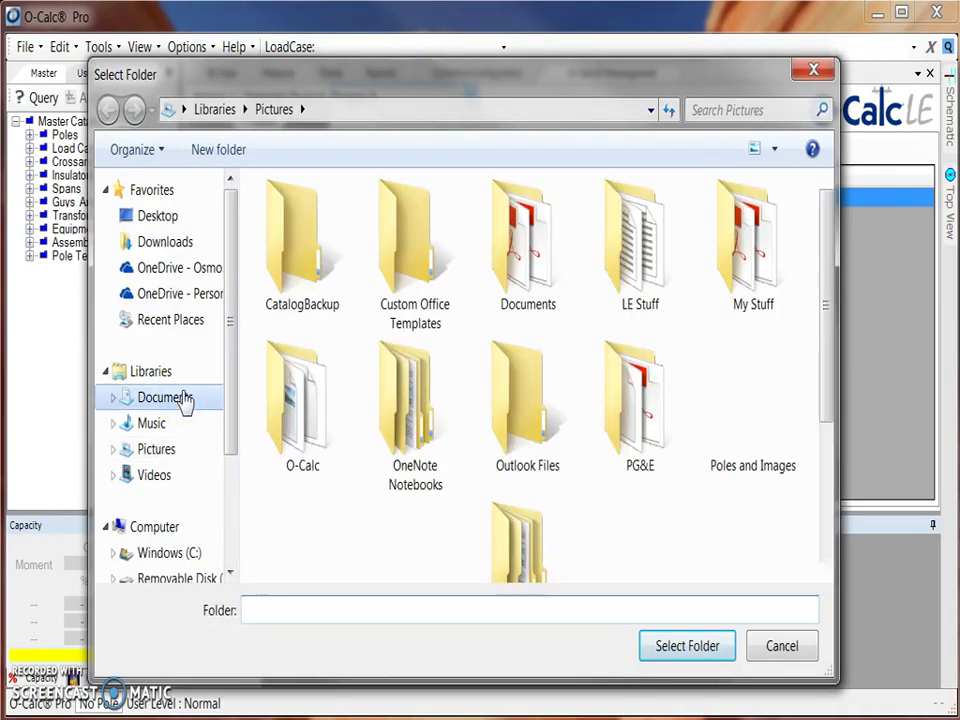
{"action": "left_click", "coordinate": [750, 425]}
{"action": "left_click", "coordinate": [650, 646]}
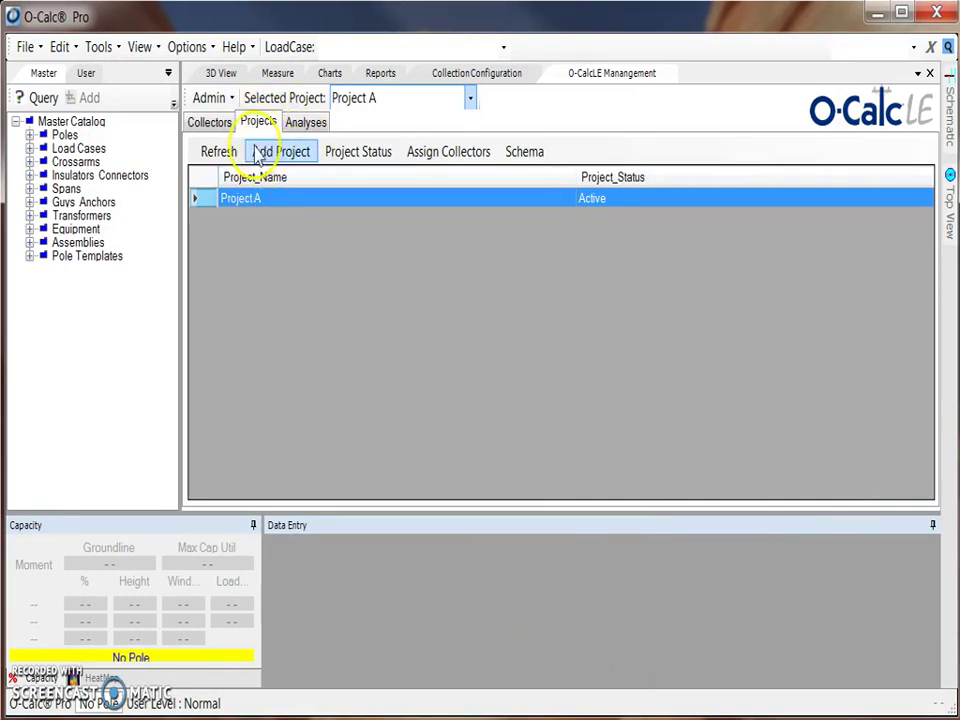
Add a new project named 'Project B'.
{"action": "left_click", "coordinate": [312, 160]}
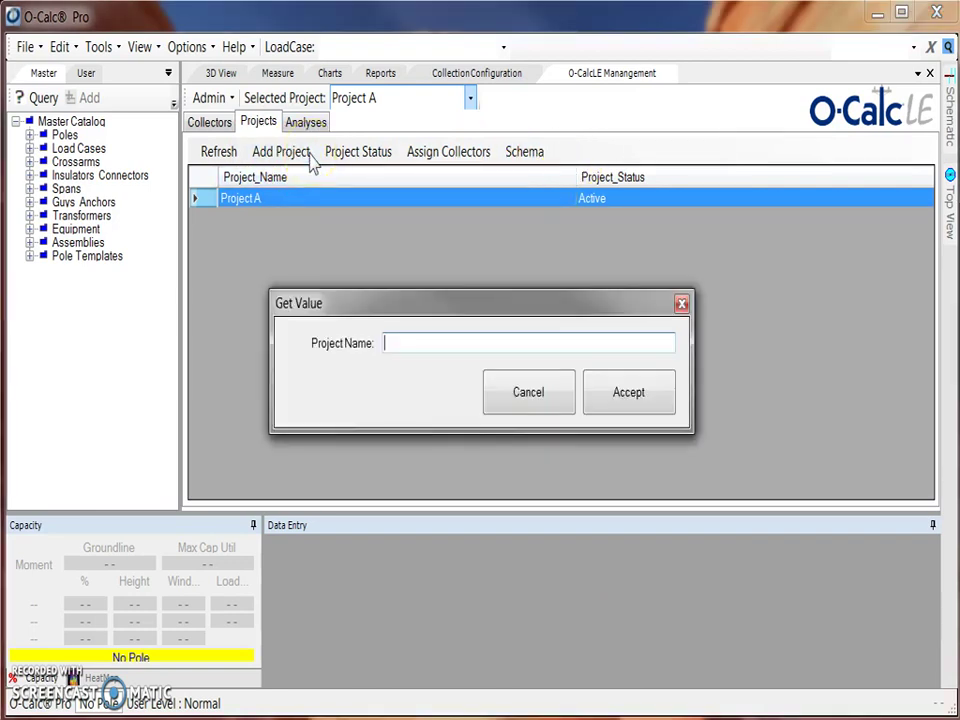
{"action": "type", "text": "Pro"}
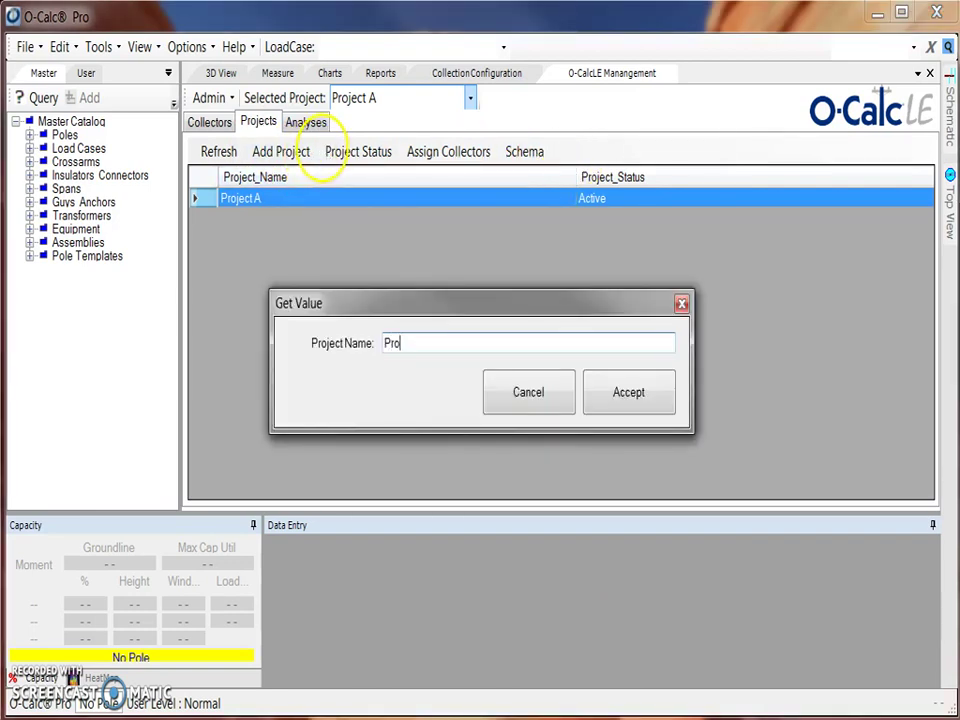
{"action": "type", "text": "ject B"}
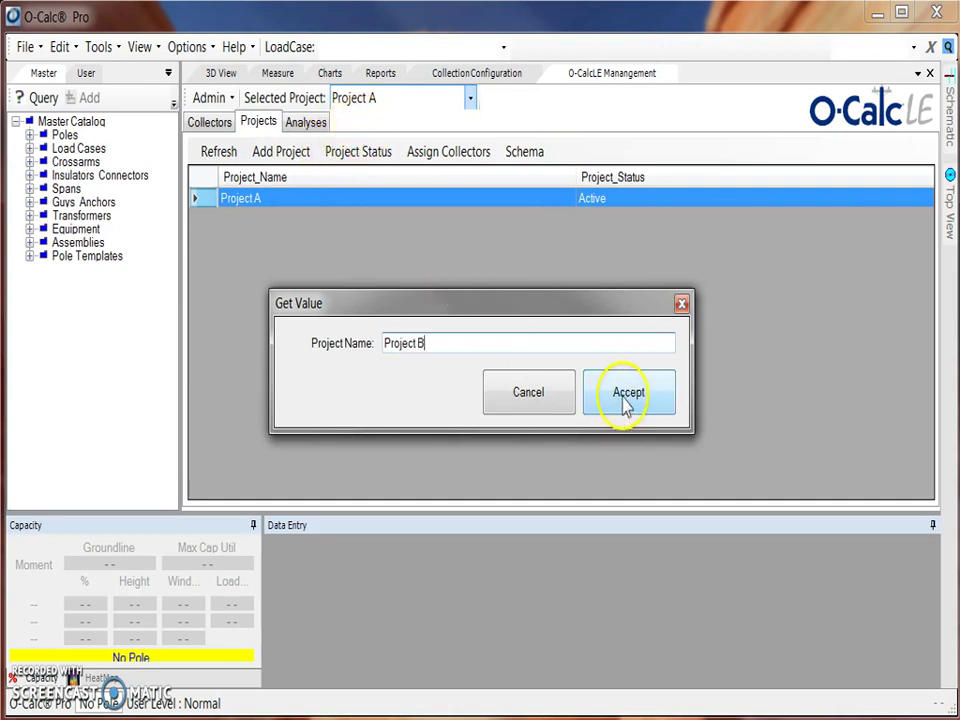
{"action": "left_click", "coordinate": [625, 398]}
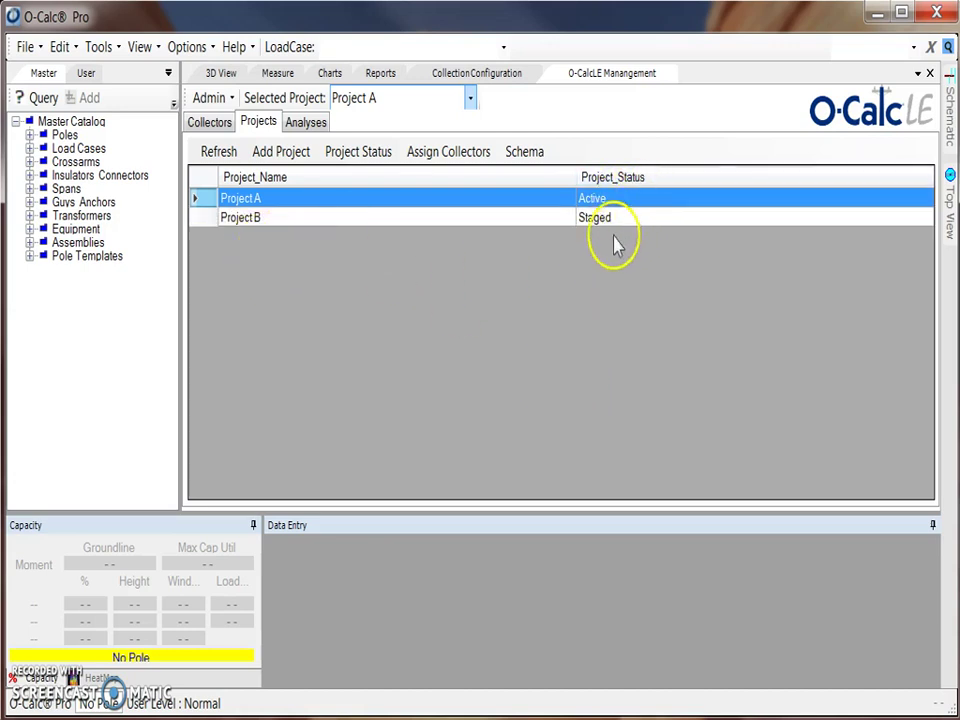
Select the Project B row and check which projects the Selected Project list offers.
{"action": "left_click", "coordinate": [430, 217]}
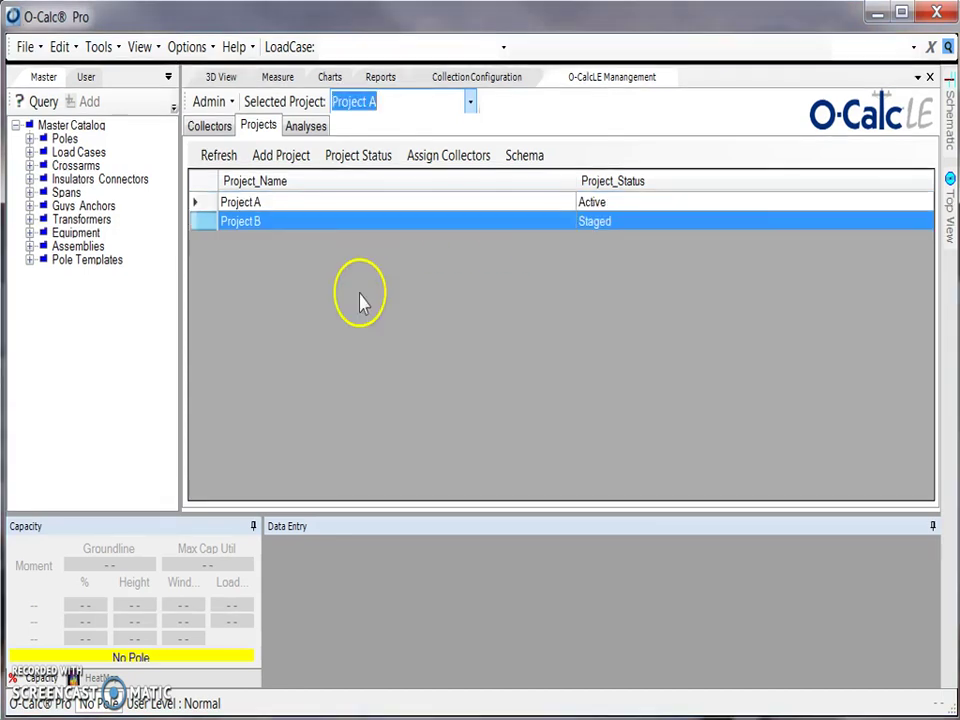
{"action": "left_click", "coordinate": [470, 104]}
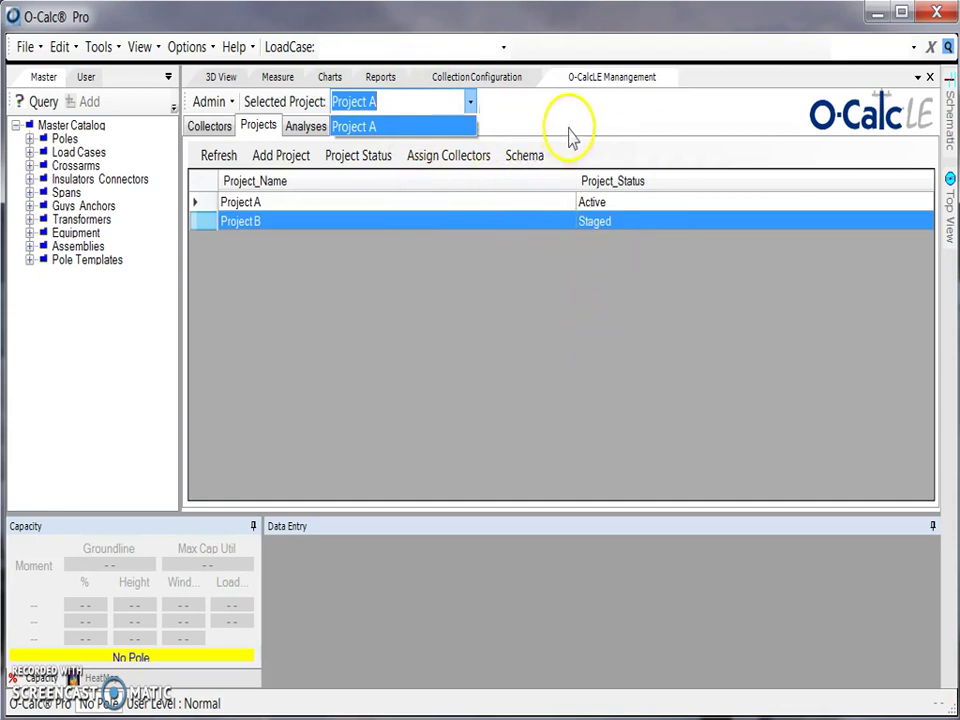
{"action": "left_click", "coordinate": [491, 124]}
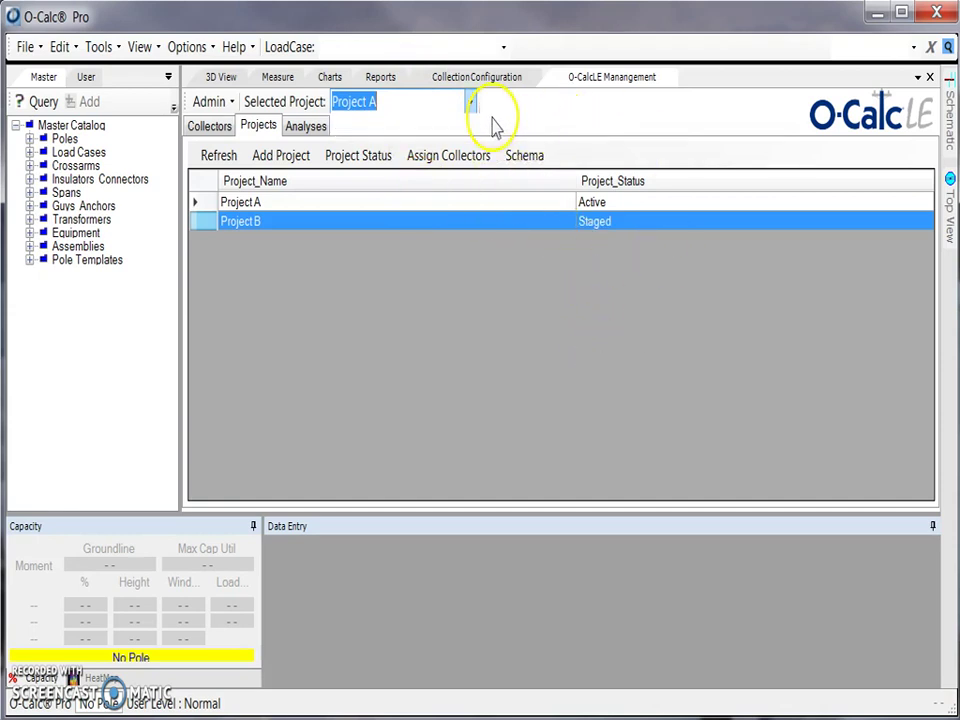
Log out of O-Calc LE through Admin and sign back in.
{"action": "left_click", "coordinate": [216, 104]}
{"action": "left_click", "coordinate": [231, 125]}
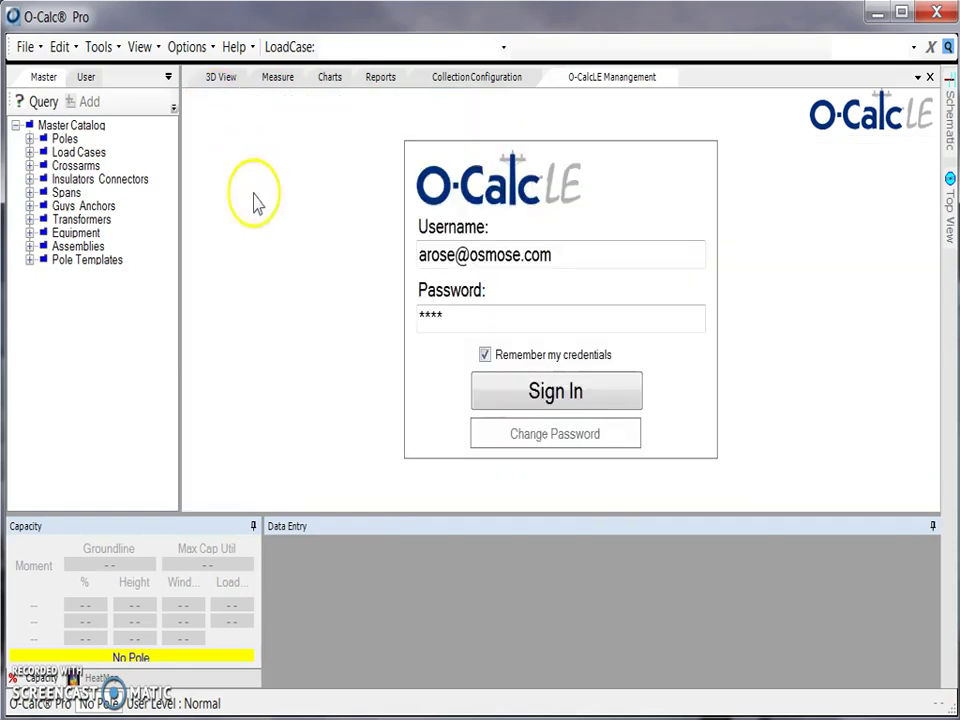
{"action": "left_click", "coordinate": [577, 398]}
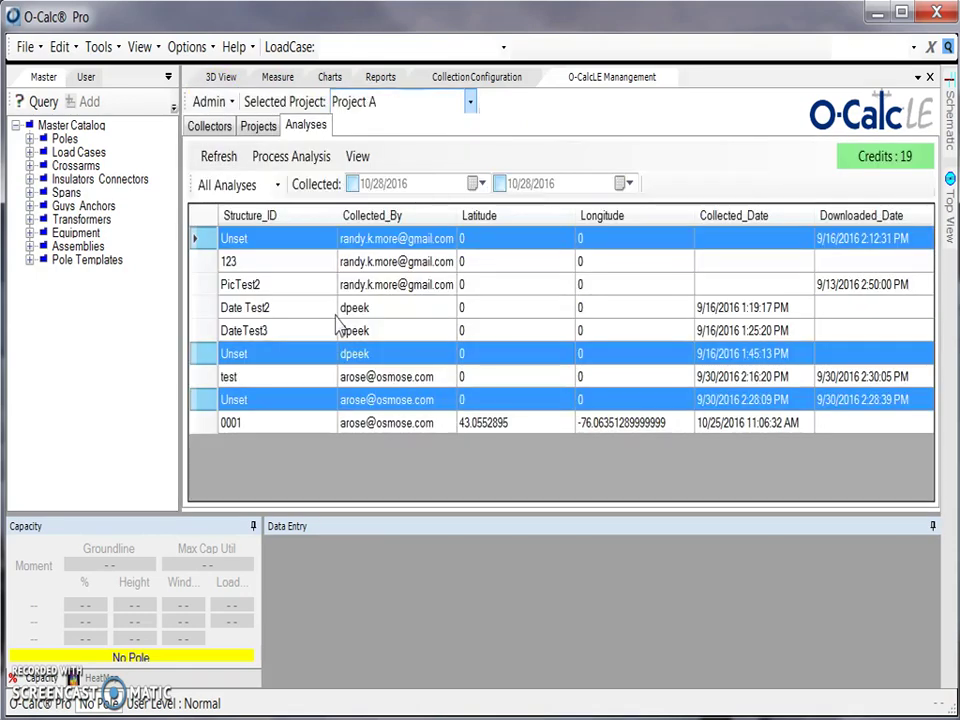
Make Project B the selected project and return to the Projects list.
{"action": "left_click", "coordinate": [468, 102]}
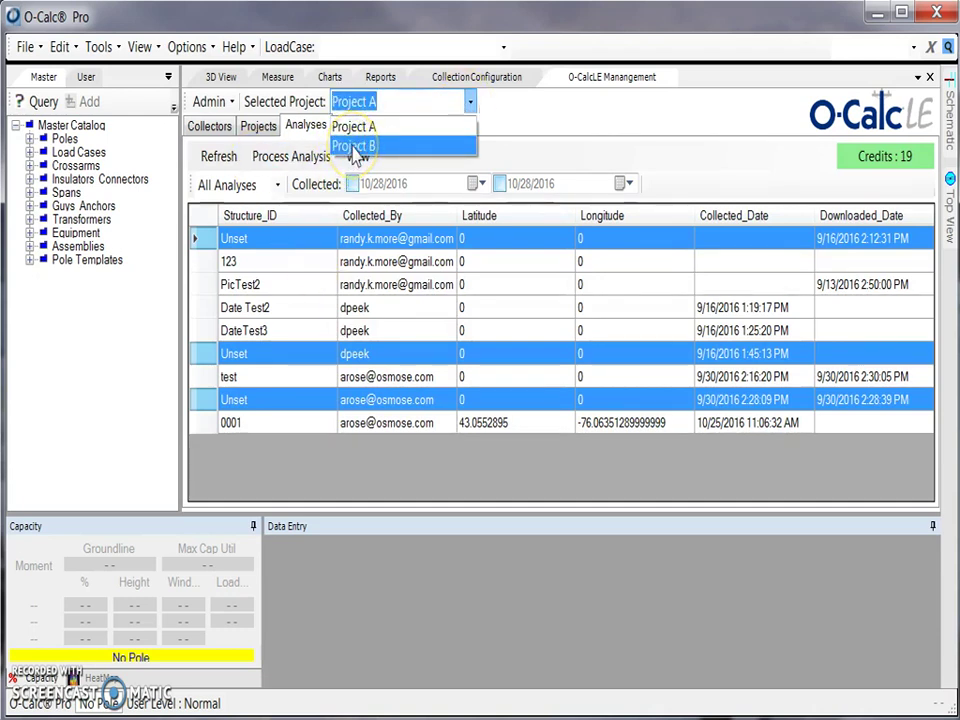
{"action": "left_click", "coordinate": [355, 146]}
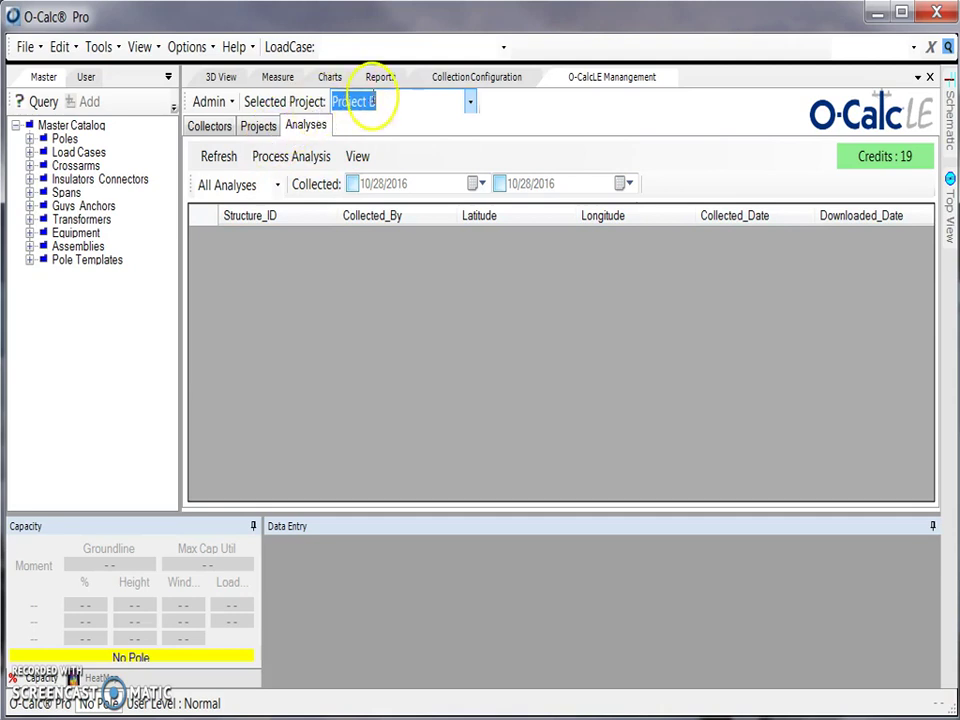
{"action": "left_click", "coordinate": [266, 128]}
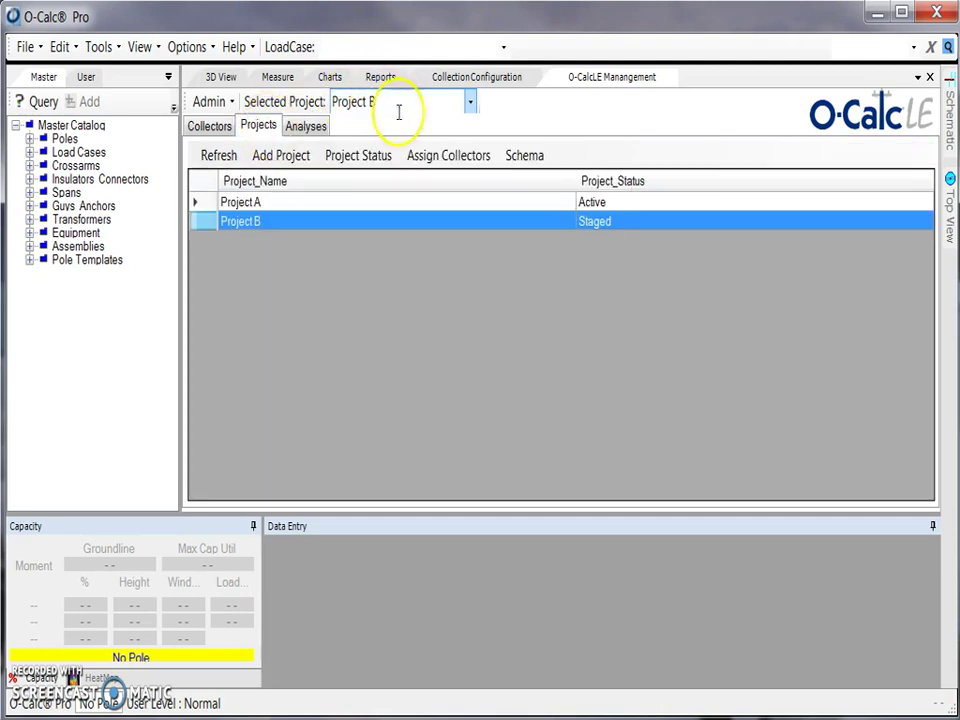
{"action": "left_click", "coordinate": [350, 166]}
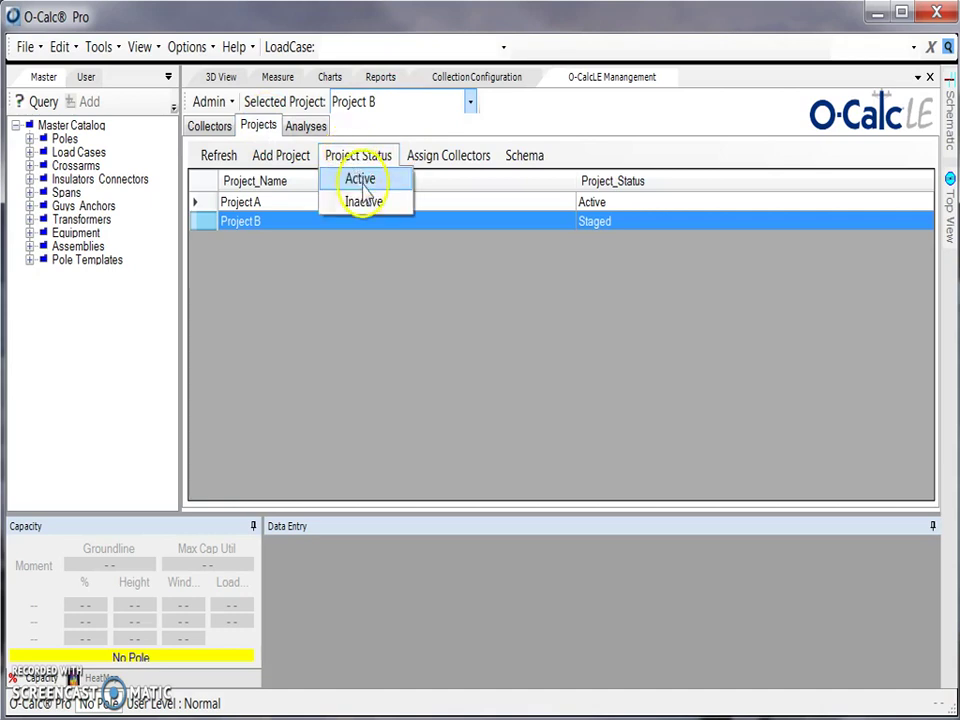
Change Project B's status to Active, then bring up its collector assignment.
{"action": "left_click", "coordinate": [360, 180]}
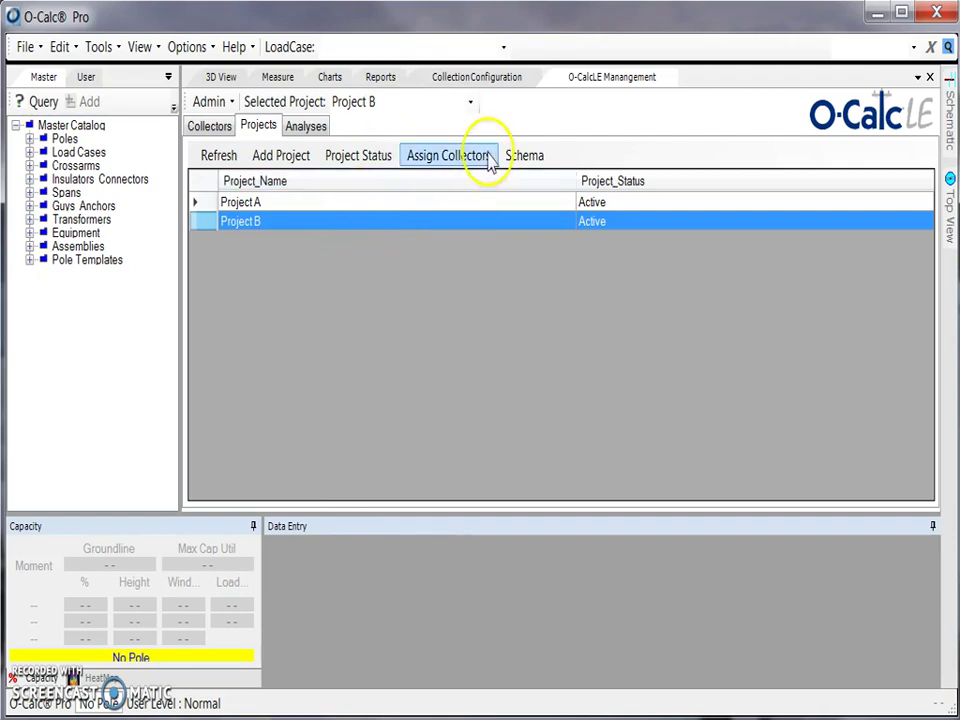
{"action": "left_click", "coordinate": [490, 163]}
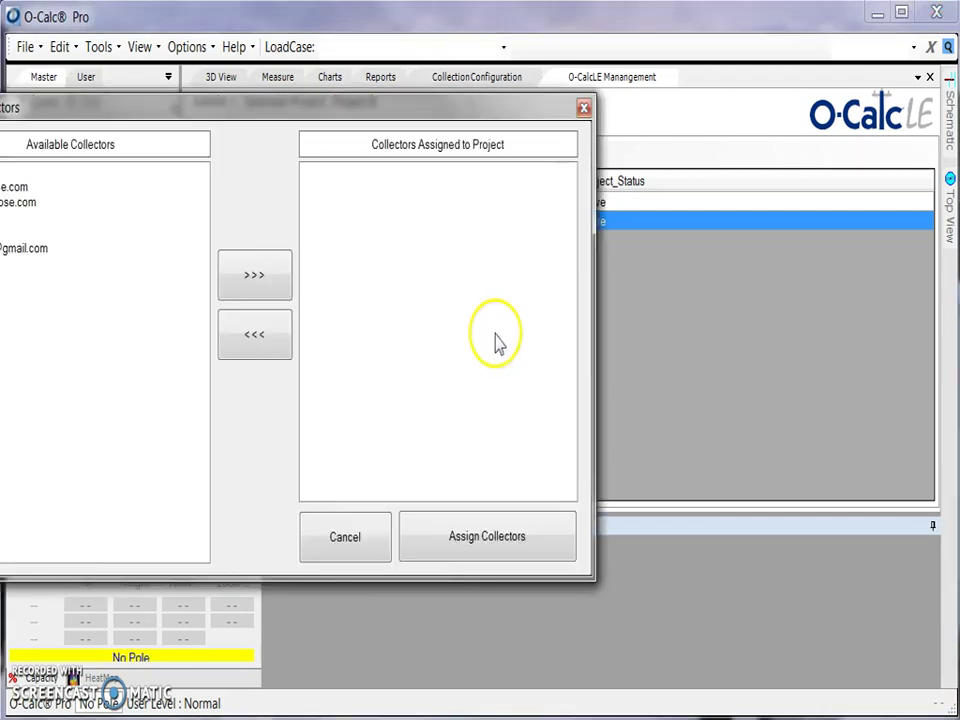
Move one available collector into Project B's assigned list and save the assignment.
{"action": "left_click_drag", "start_coordinate": [336, 114], "coordinate": [555, 174]}
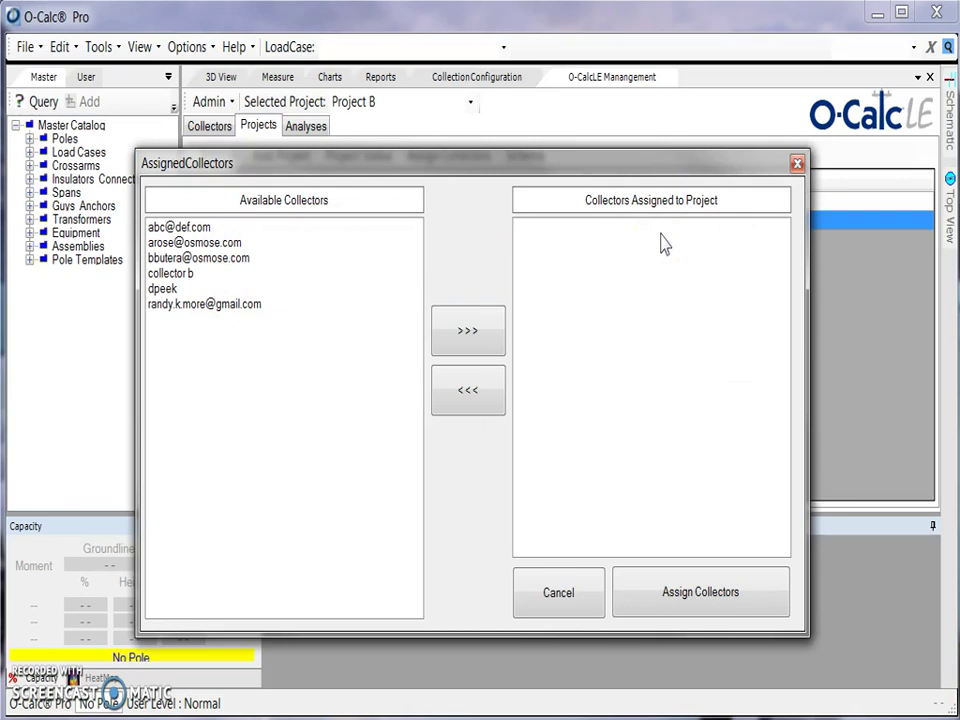
{"action": "left_click", "coordinate": [640, 201]}
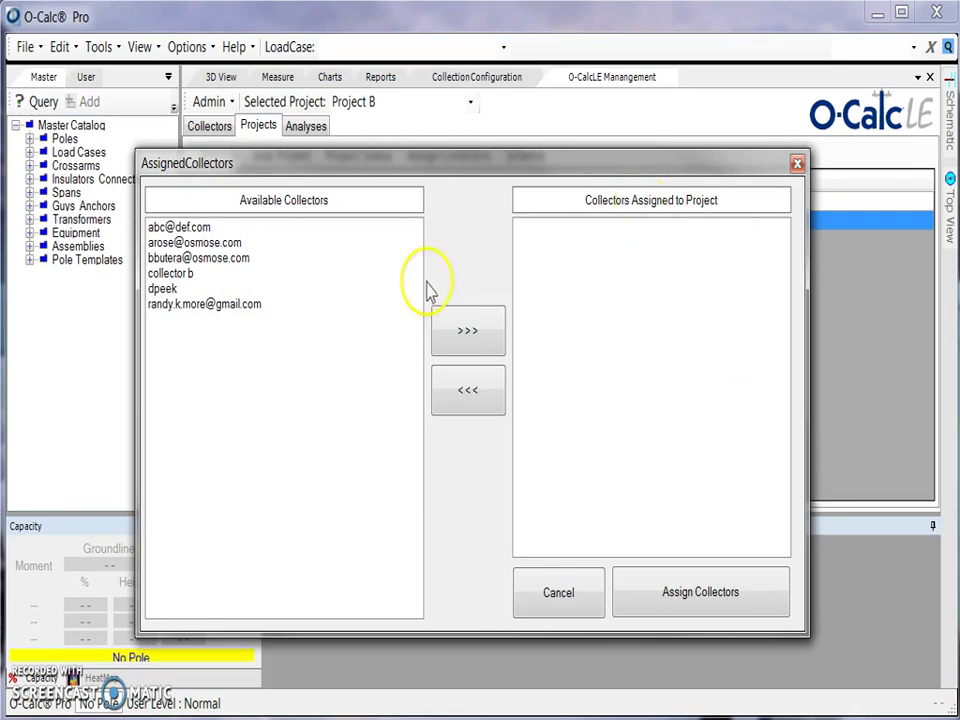
{"action": "left_click", "coordinate": [195, 243]}
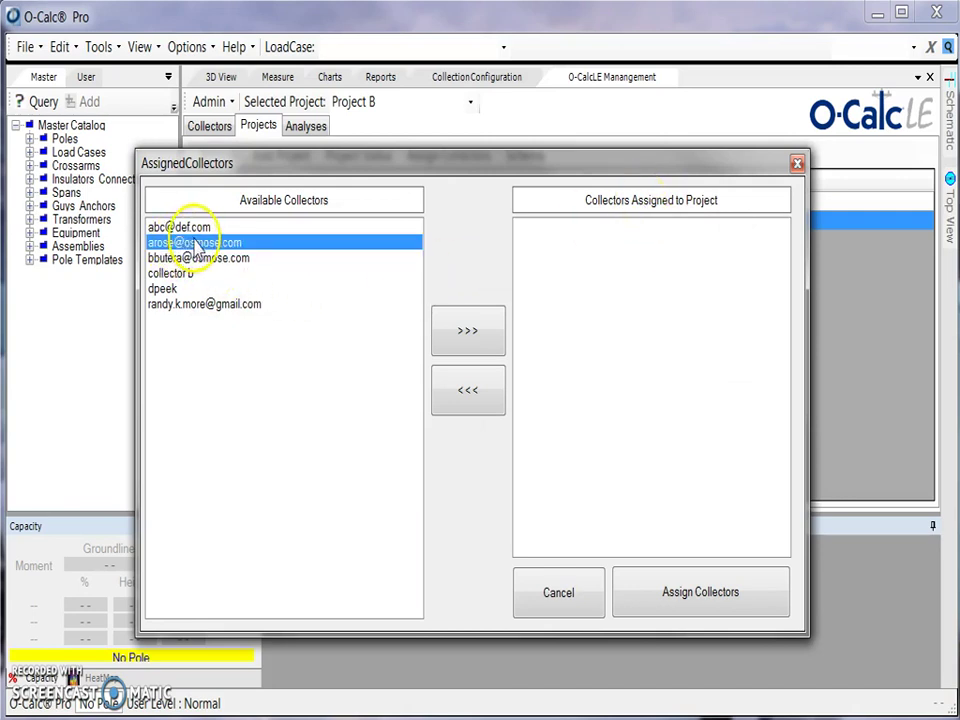
{"action": "left_click", "coordinate": [489, 340]}
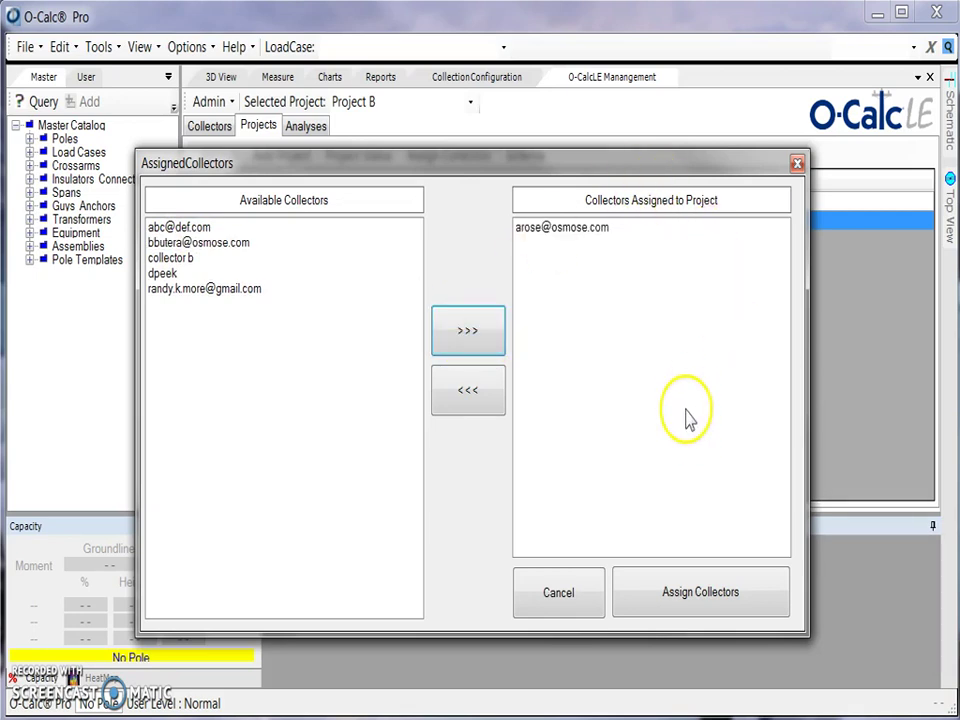
{"action": "left_click", "coordinate": [712, 606]}
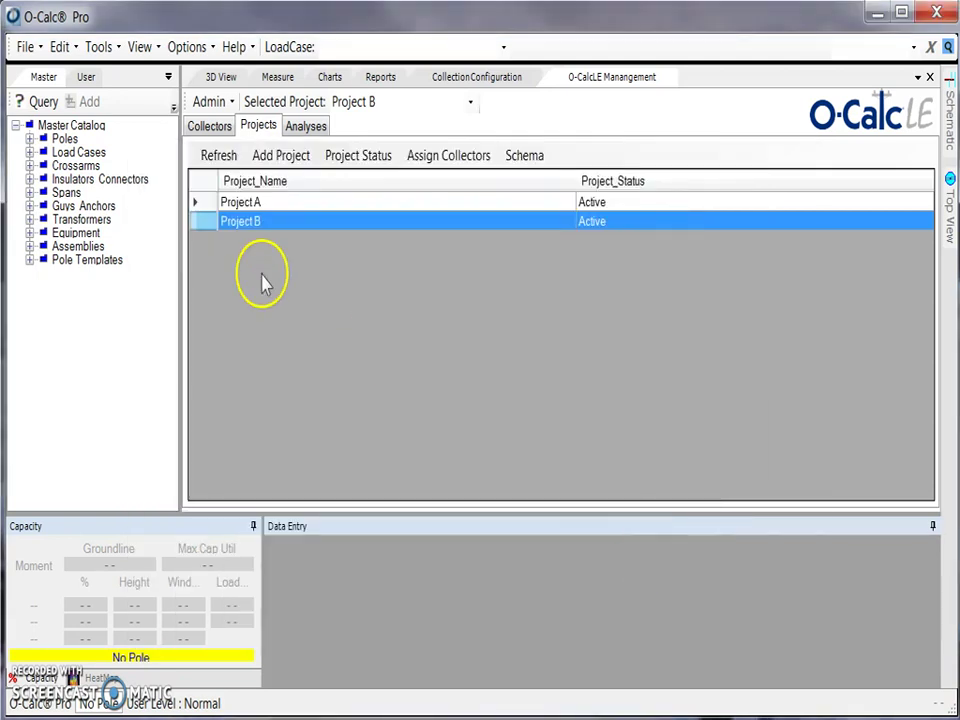
In the Schema Manager, upload the configuration file Video_Configuration_owners.lccfg.
{"action": "left_click", "coordinate": [537, 166]}
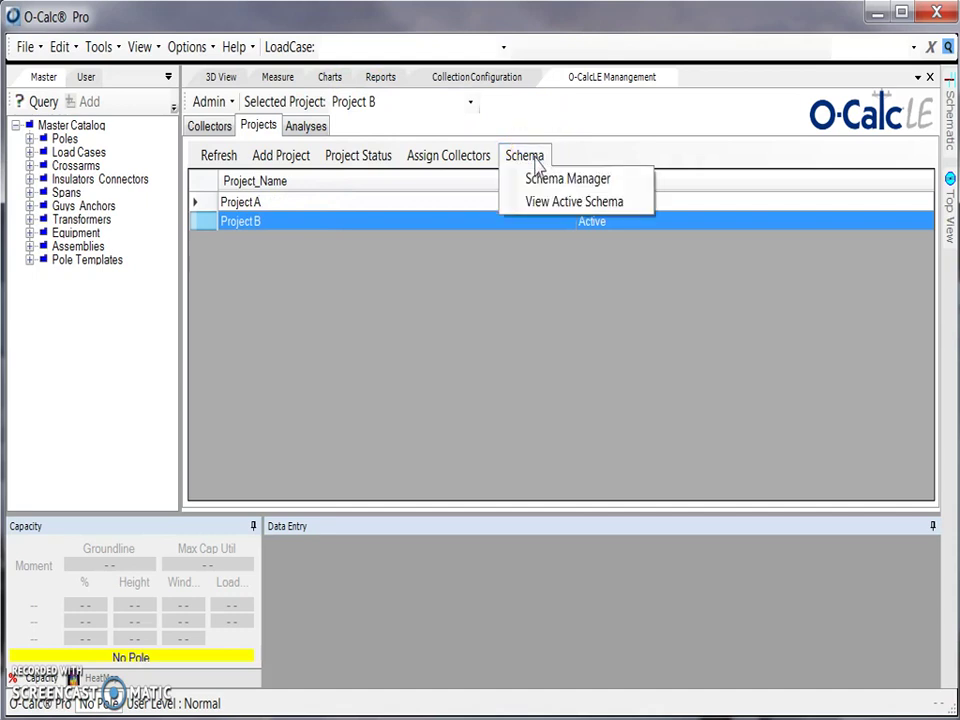
{"action": "left_click", "coordinate": [546, 184]}
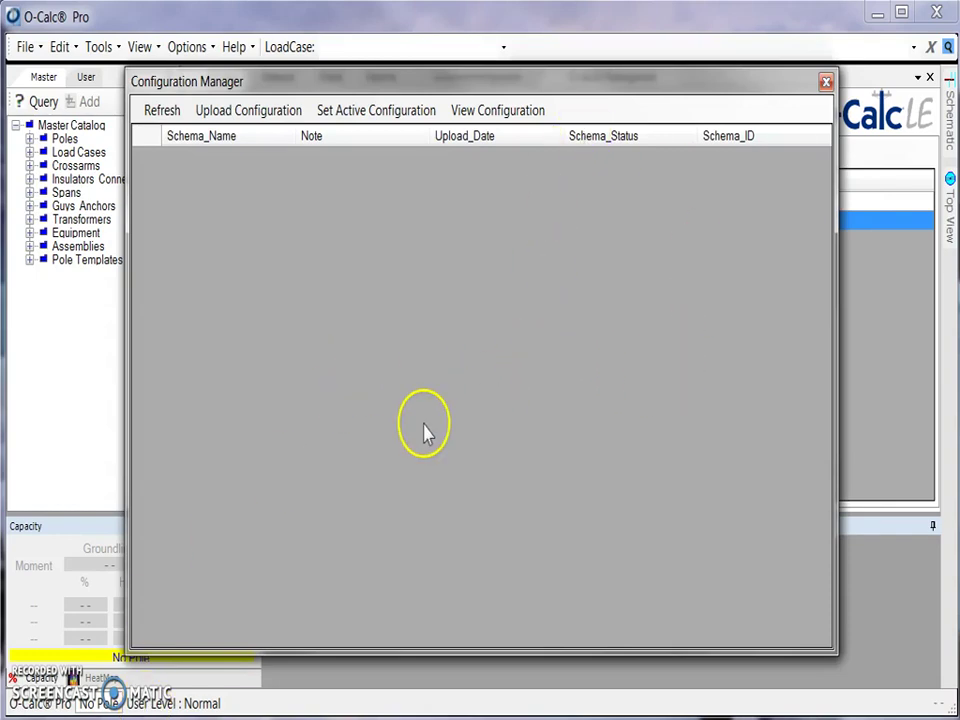
{"action": "left_click", "coordinate": [245, 110]}
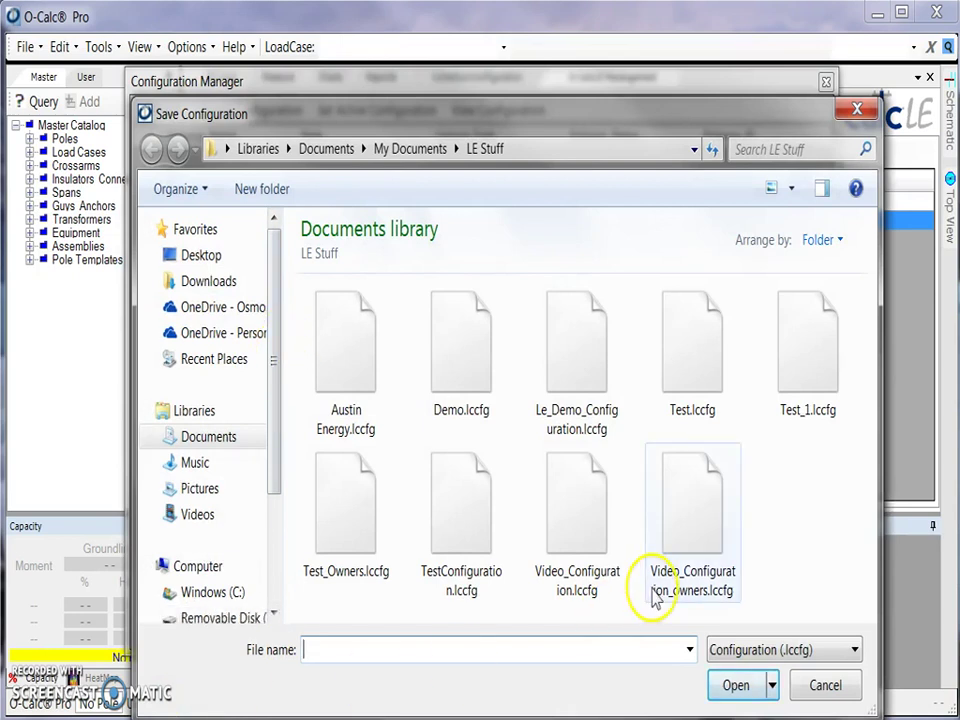
{"action": "left_click", "coordinate": [708, 518]}
{"action": "left_click", "coordinate": [735, 686]}
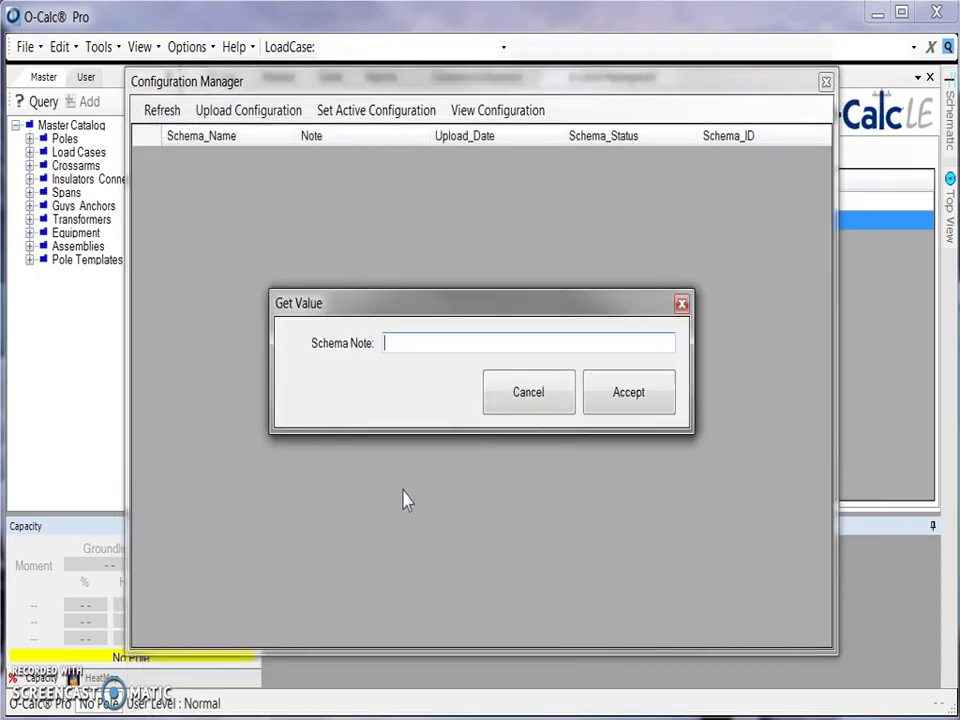
Save the schema with note 'Config', set it as the active configuration, and view it.
{"action": "type", "text": "Config"}
{"action": "left_click", "coordinate": [643, 390]}
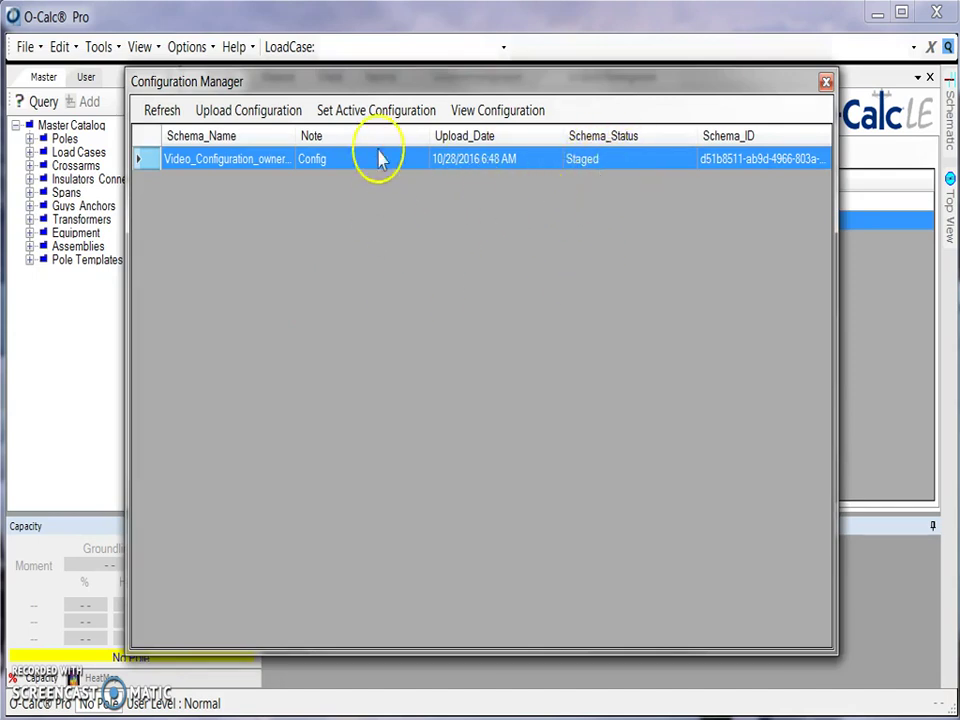
{"action": "left_click", "coordinate": [380, 115]}
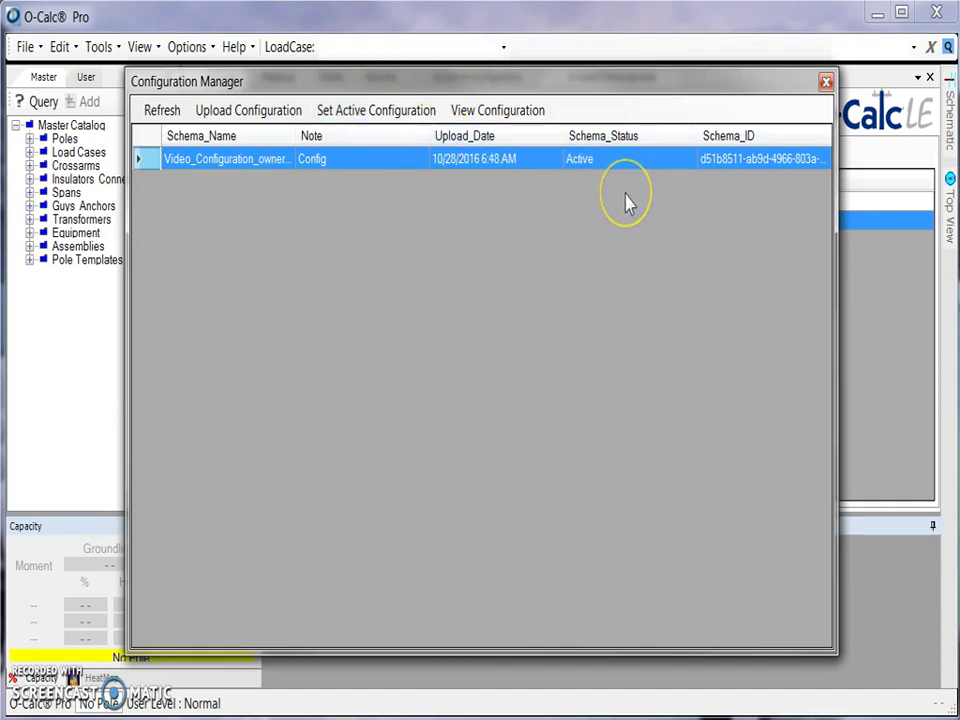
{"action": "left_click", "coordinate": [497, 112]}
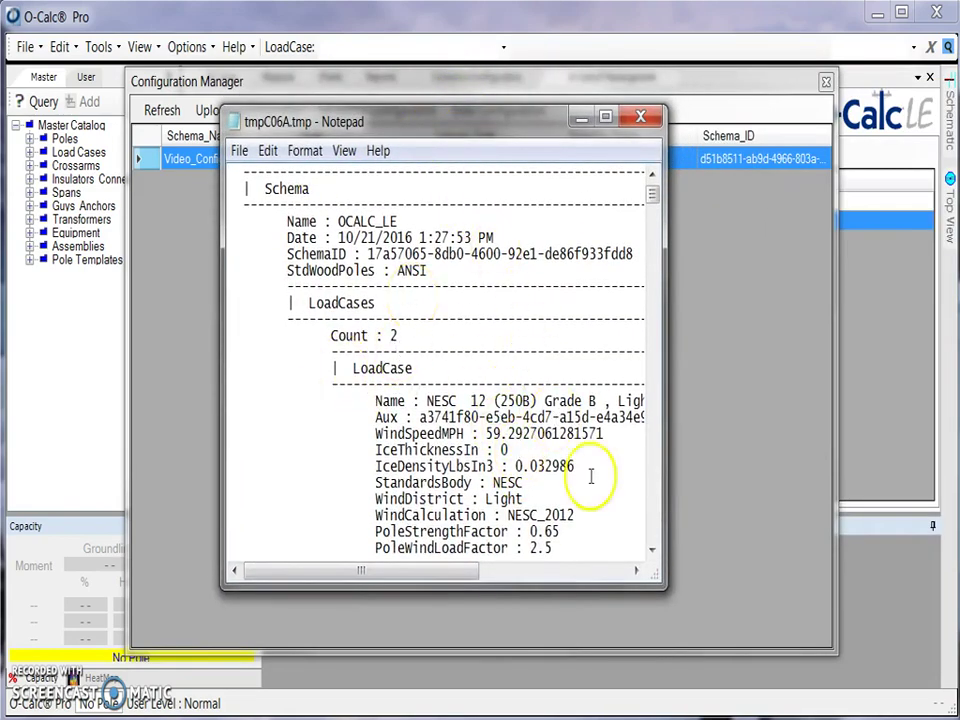
Close the Notepad window showing the Config schema details.
{"action": "left_click", "coordinate": [652, 117]}
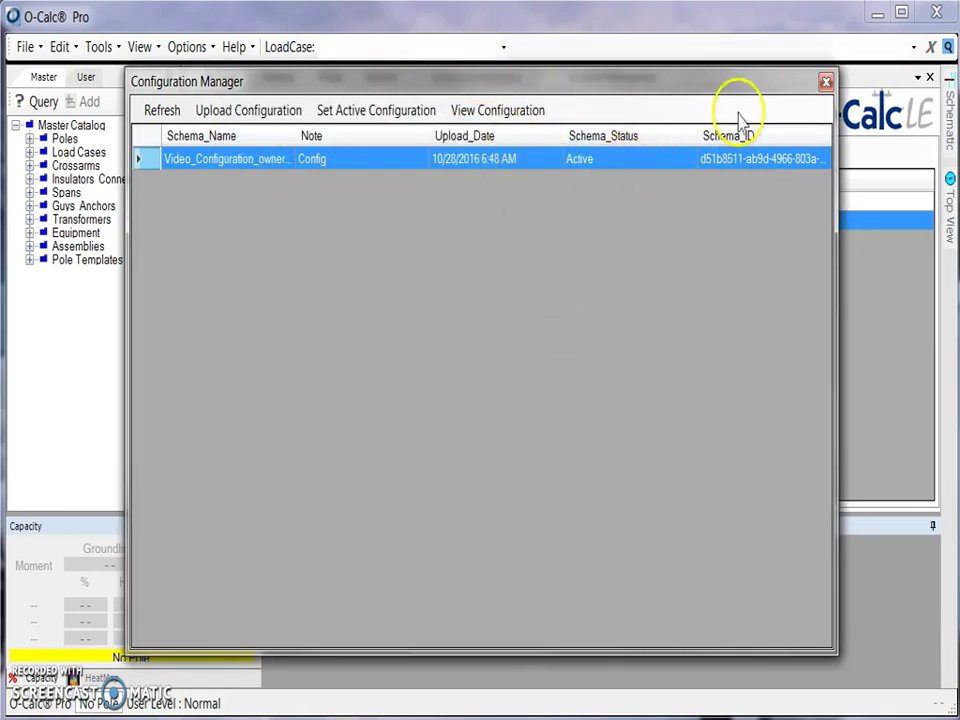
Close the Configuration Manager, switch to the Collectors list, and expand Add Collector.
{"action": "left_click", "coordinate": [826, 82]}
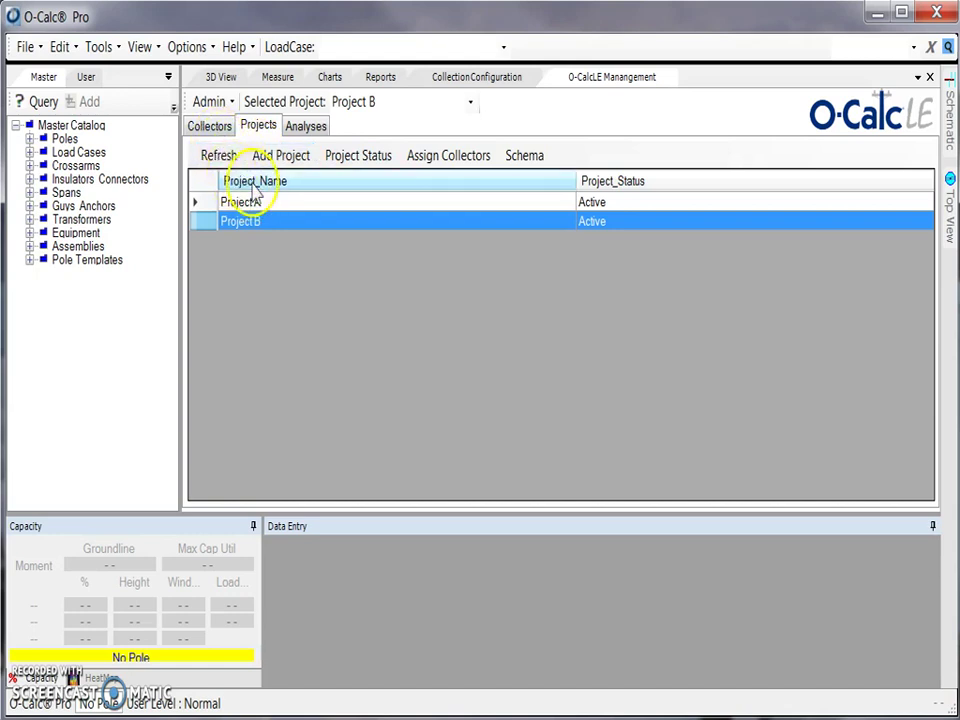
{"action": "left_click", "coordinate": [212, 127]}
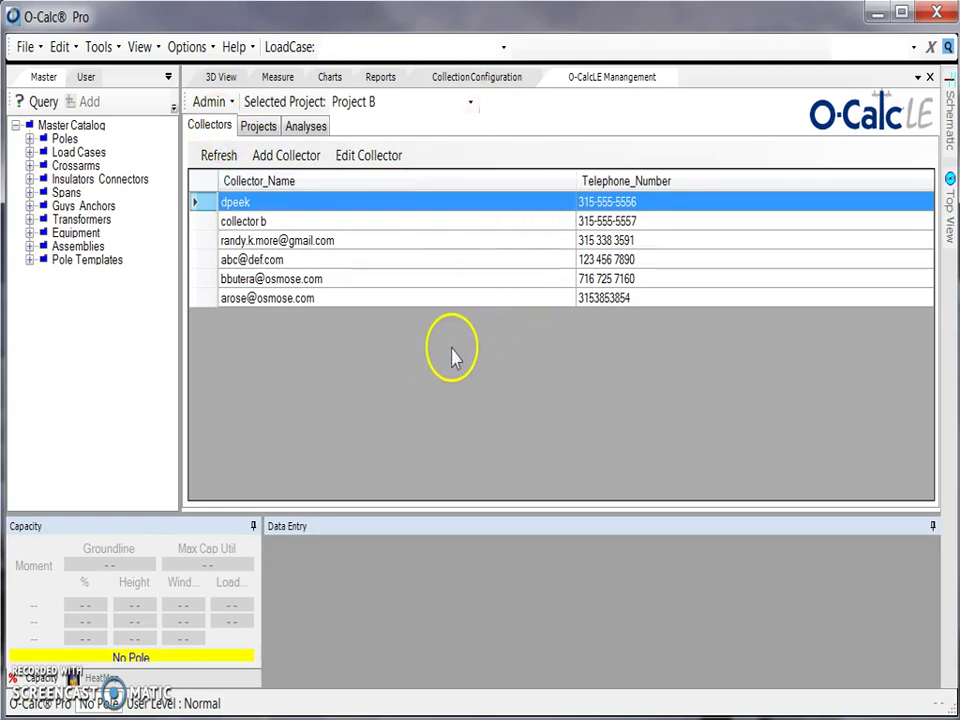
{"action": "left_click", "coordinate": [292, 163]}
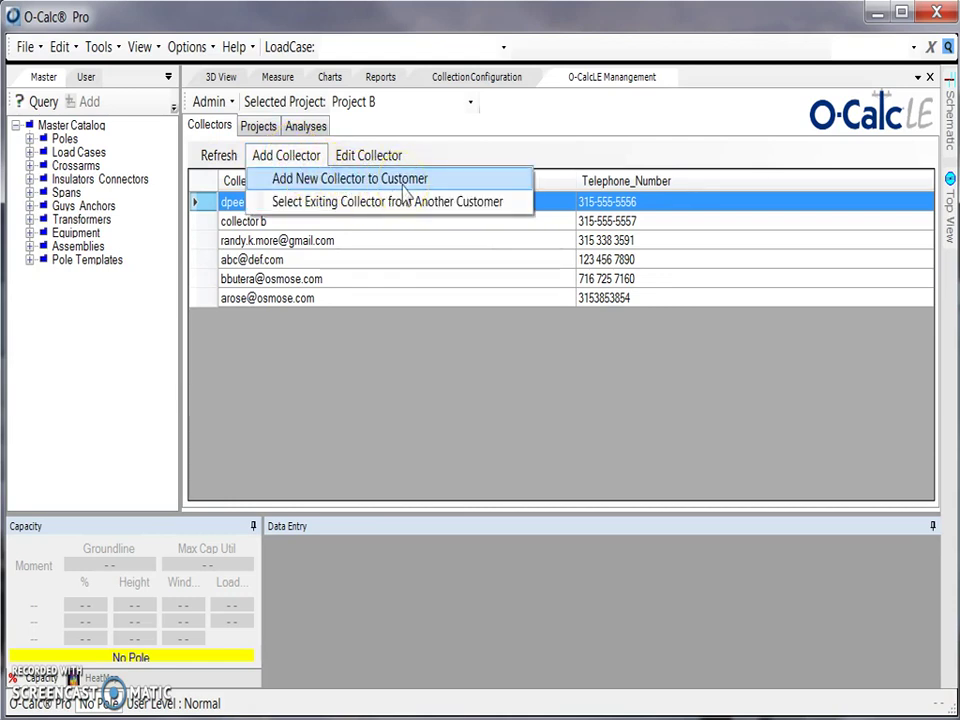
Create a seventh collector with an e-mail user name, initial password and telephone number, then select its row.
{"action": "left_click", "coordinate": [411, 190]}
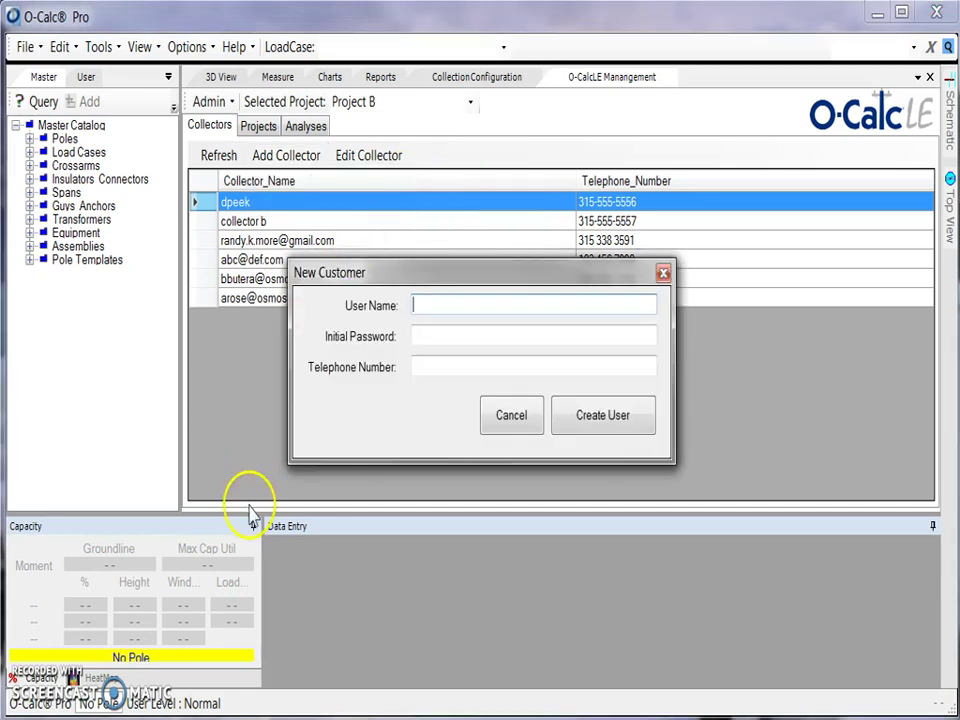
{"action": "left_click", "coordinate": [464, 312]}
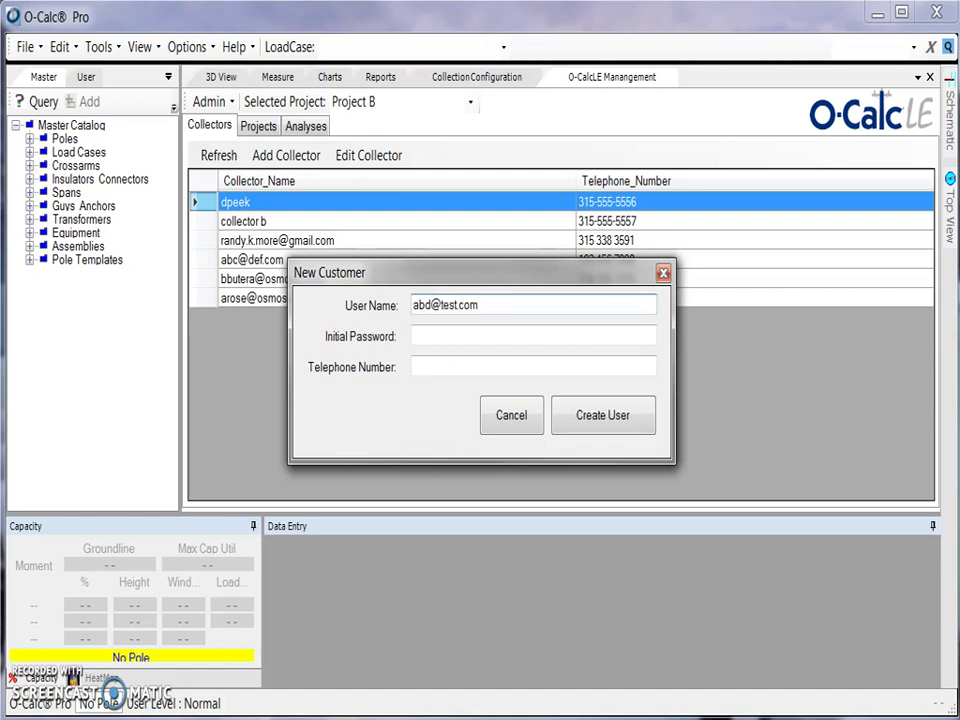
{"action": "left_click", "coordinate": [454, 337]}
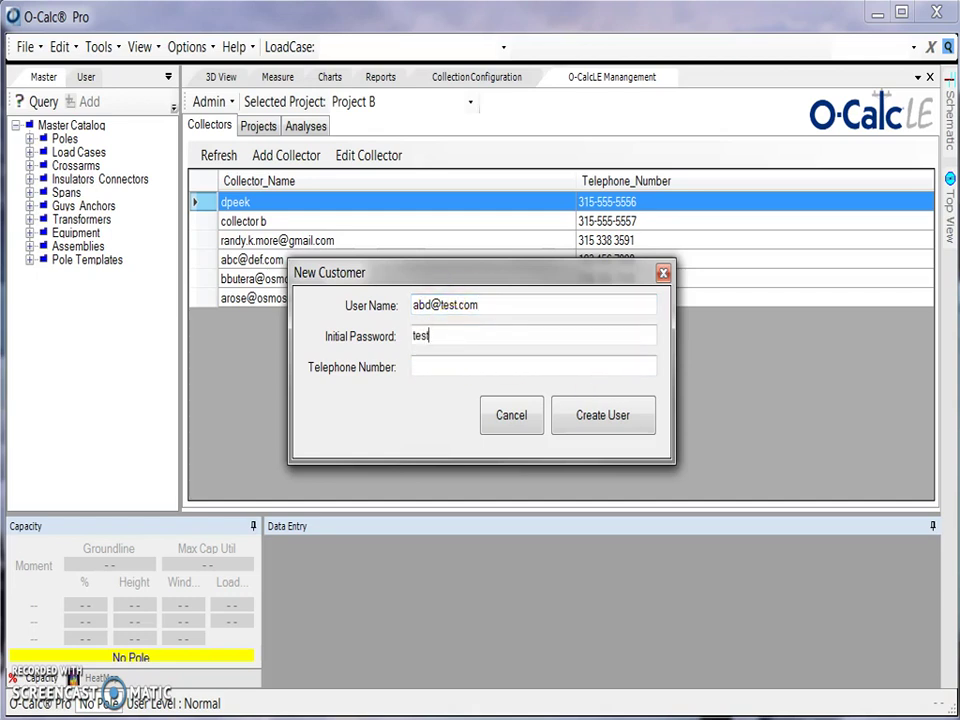
{"action": "left_click", "coordinate": [431, 364]}
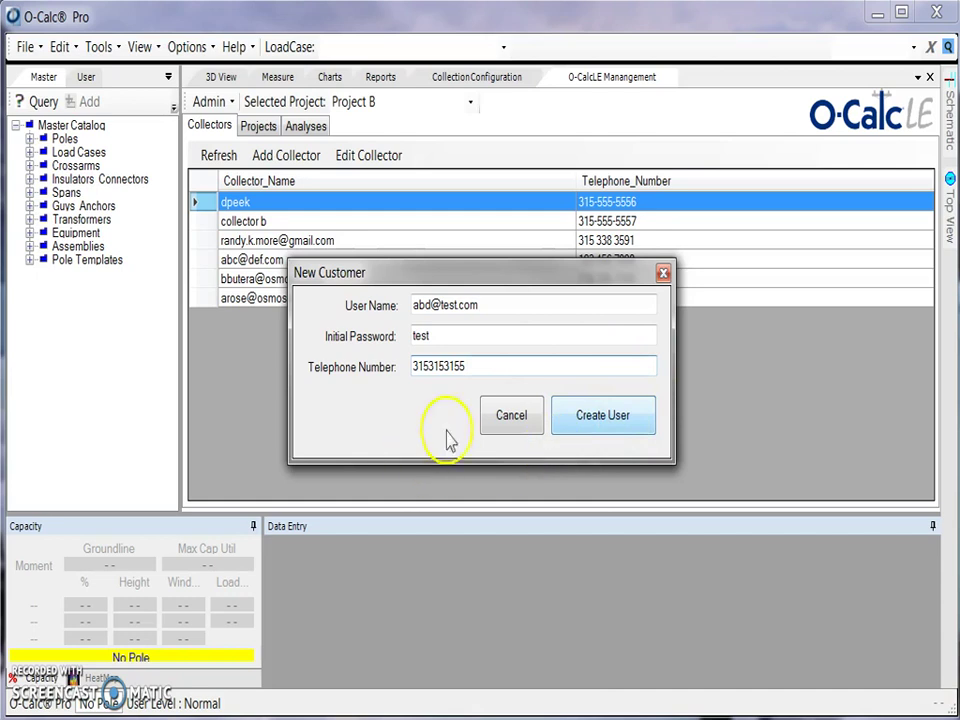
{"action": "left_click", "coordinate": [604, 426]}
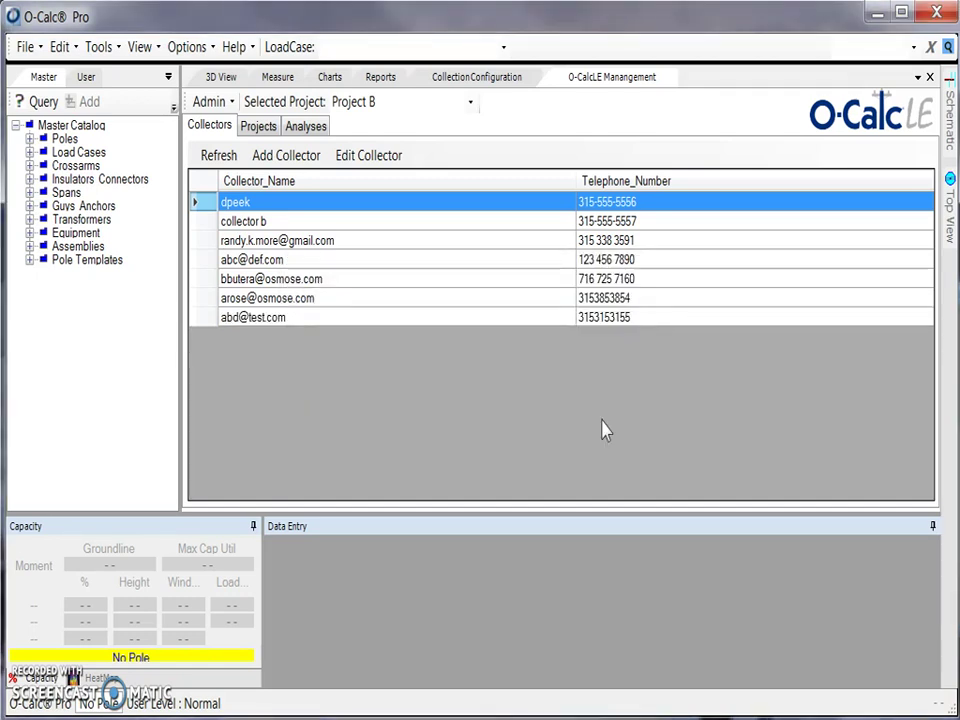
{"action": "left_click", "coordinate": [443, 368]}
{"action": "left_click", "coordinate": [431, 321]}
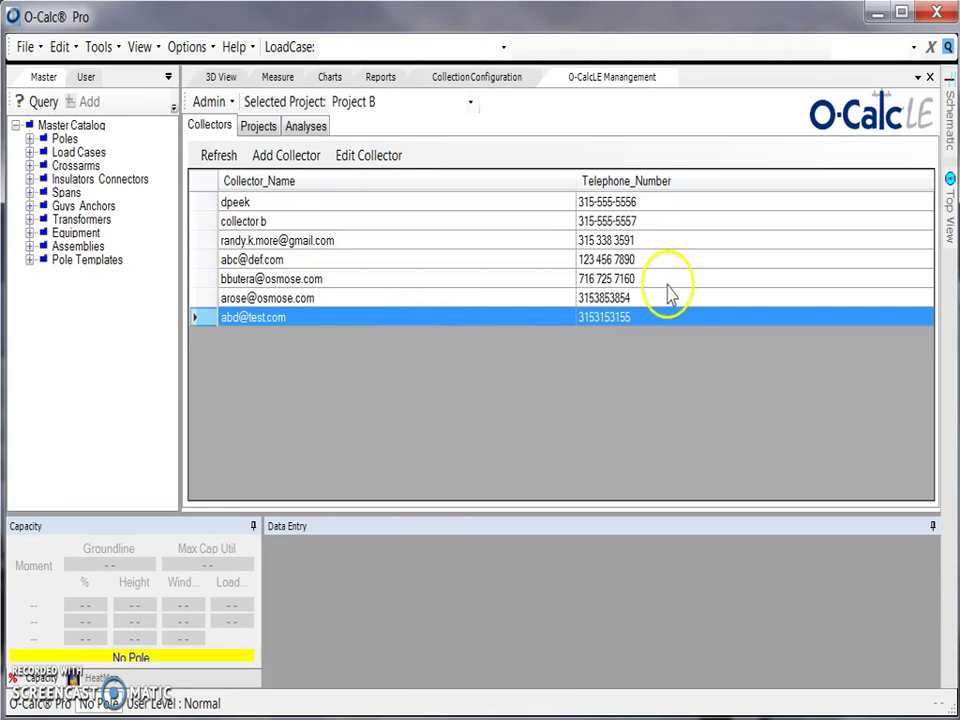
Go from the collector's edit options to Project B's Analyses list and refresh it for new collections.
{"action": "left_click", "coordinate": [395, 166]}
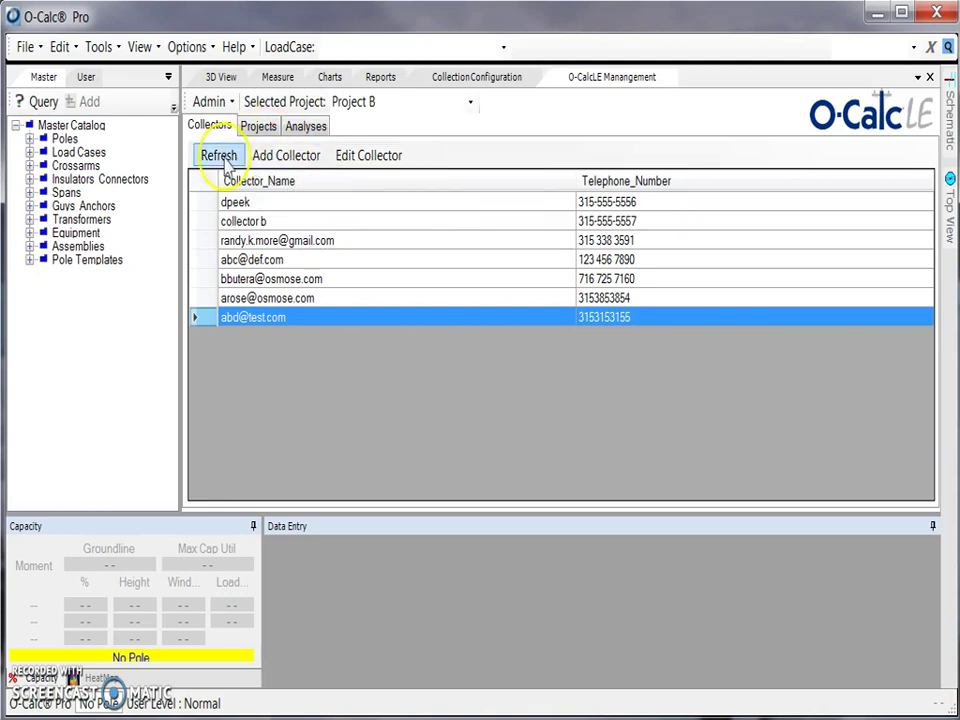
{"action": "left_click", "coordinate": [258, 126]}
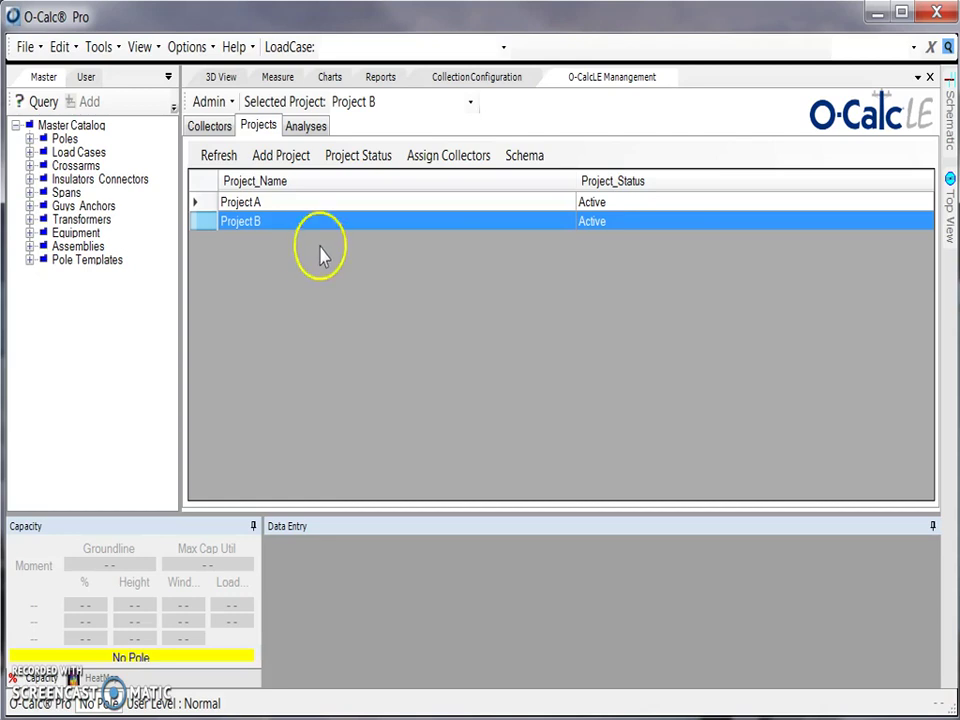
{"action": "left_click", "coordinate": [306, 126]}
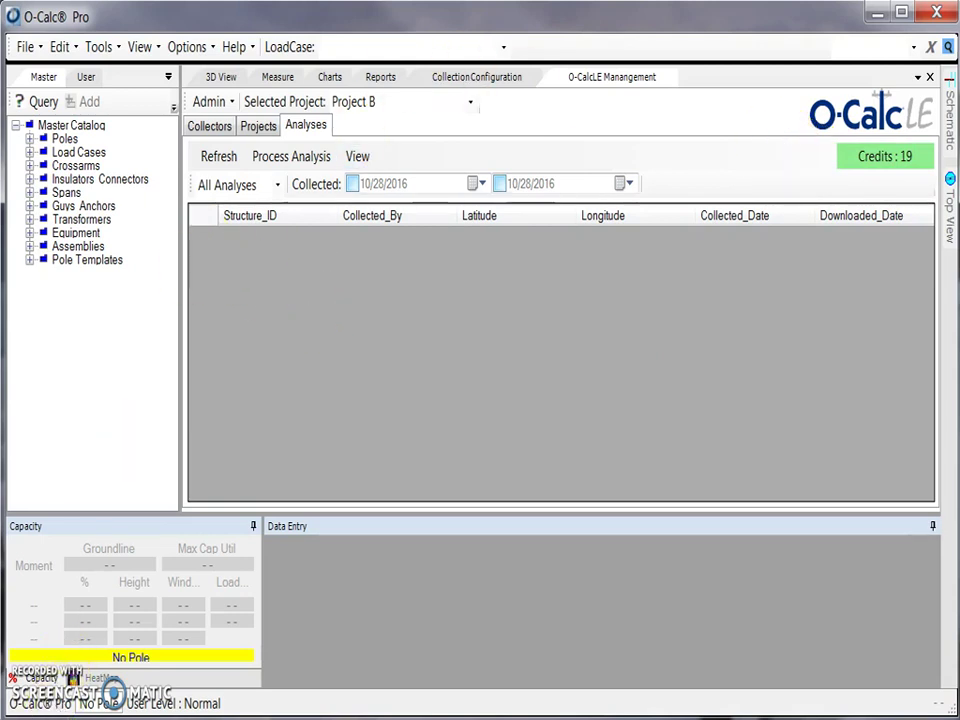
{"action": "left_click", "coordinate": [219, 156]}
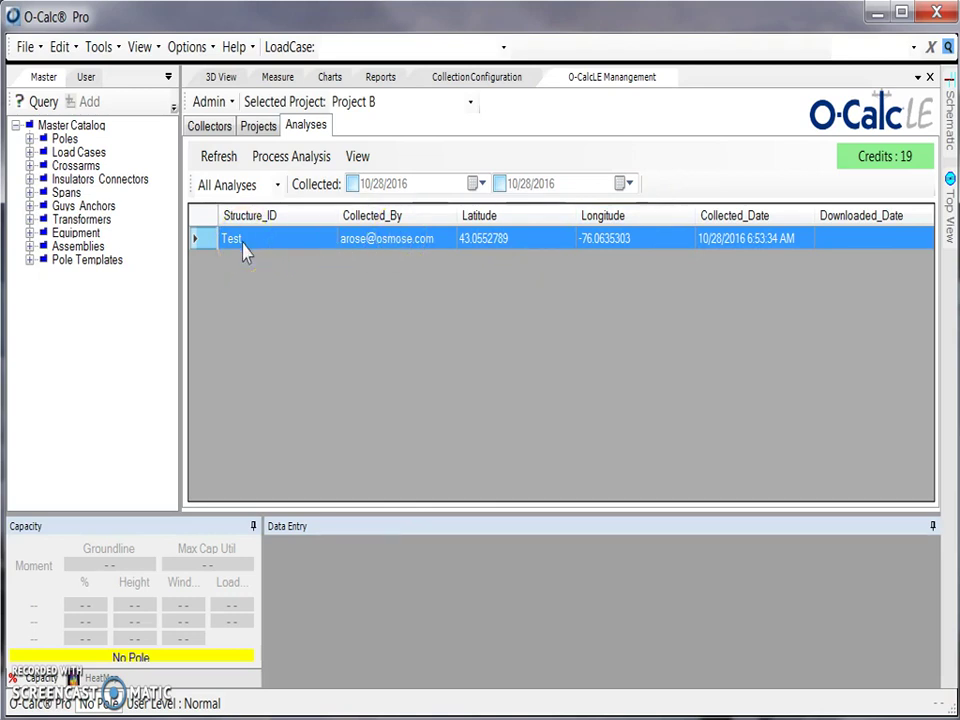
Process the collected Test analysis and open it as a 3D pole model showing 29.5% maximum capacity.
{"action": "left_click", "coordinate": [313, 161]}
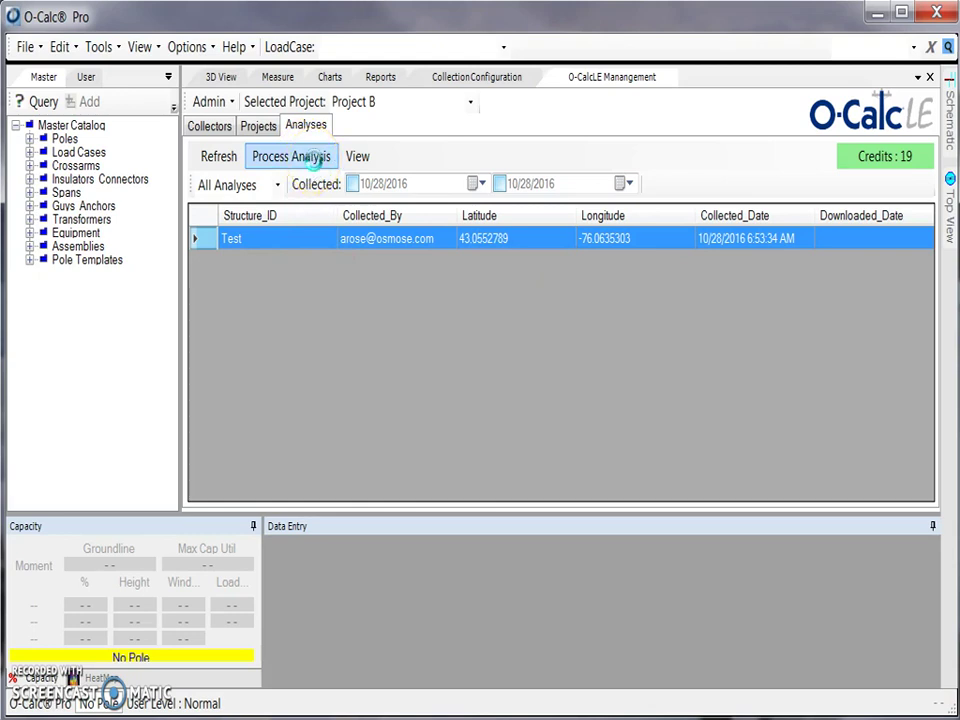
{"action": "double_click", "coordinate": [318, 248]}
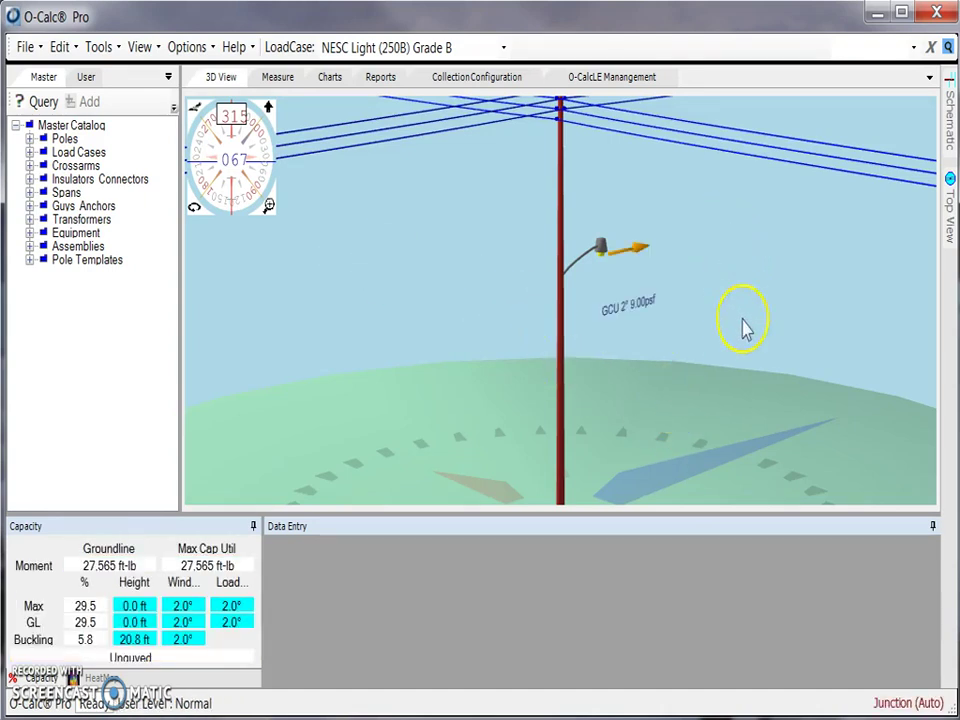
Orbit the Test pole model, then go back to the O-CalcLE Management Analyses list.
{"action": "left_click_drag", "start_coordinate": [718, 446], "coordinate": [583, 396]}
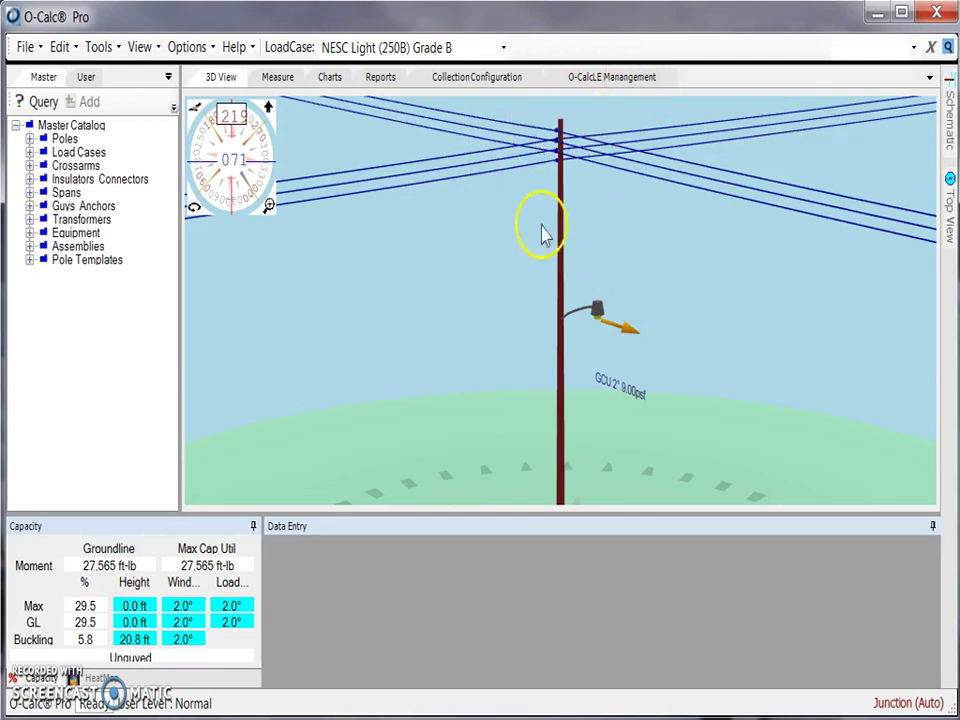
{"action": "left_click", "coordinate": [594, 80]}
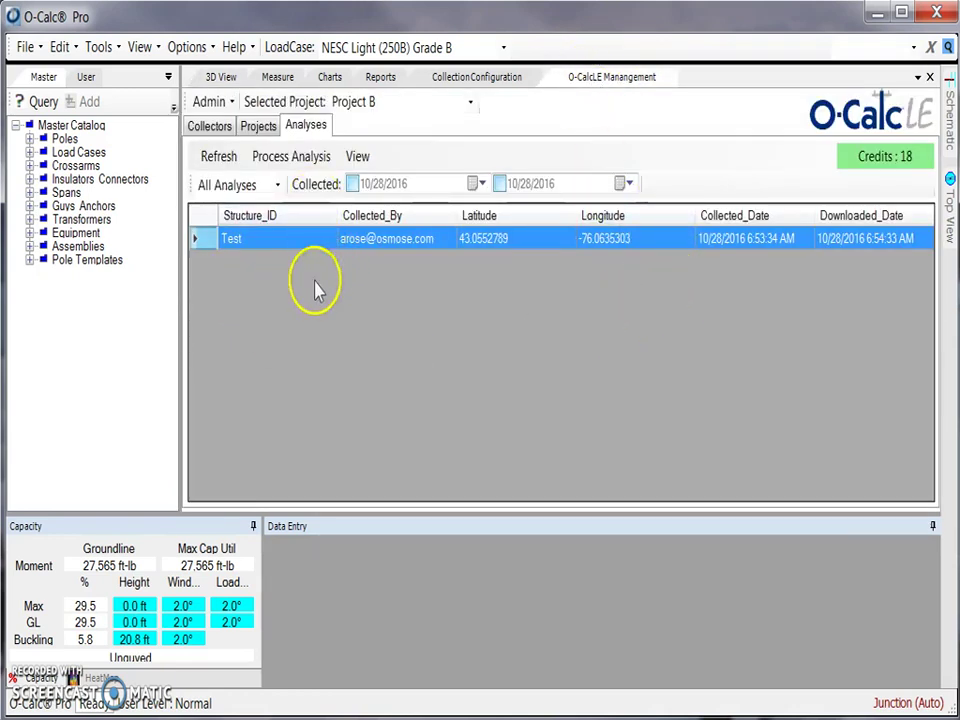
Open the Test pole's collected data via View > Collected Data and centre the Analysis Editor.
{"action": "left_click", "coordinate": [256, 127]}
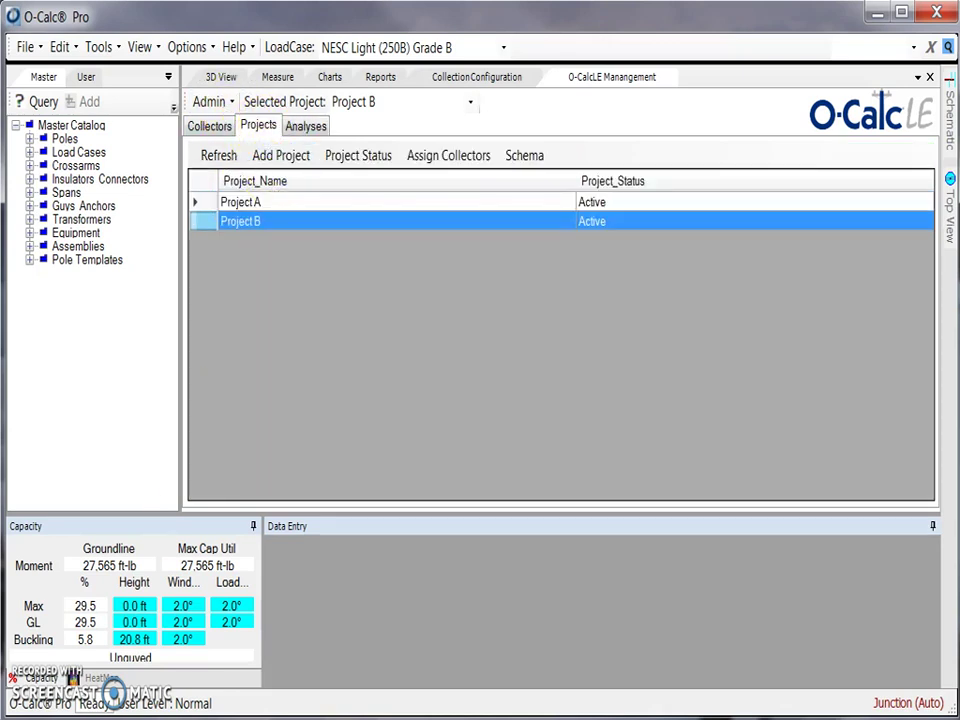
{"action": "left_click", "coordinate": [305, 126]}
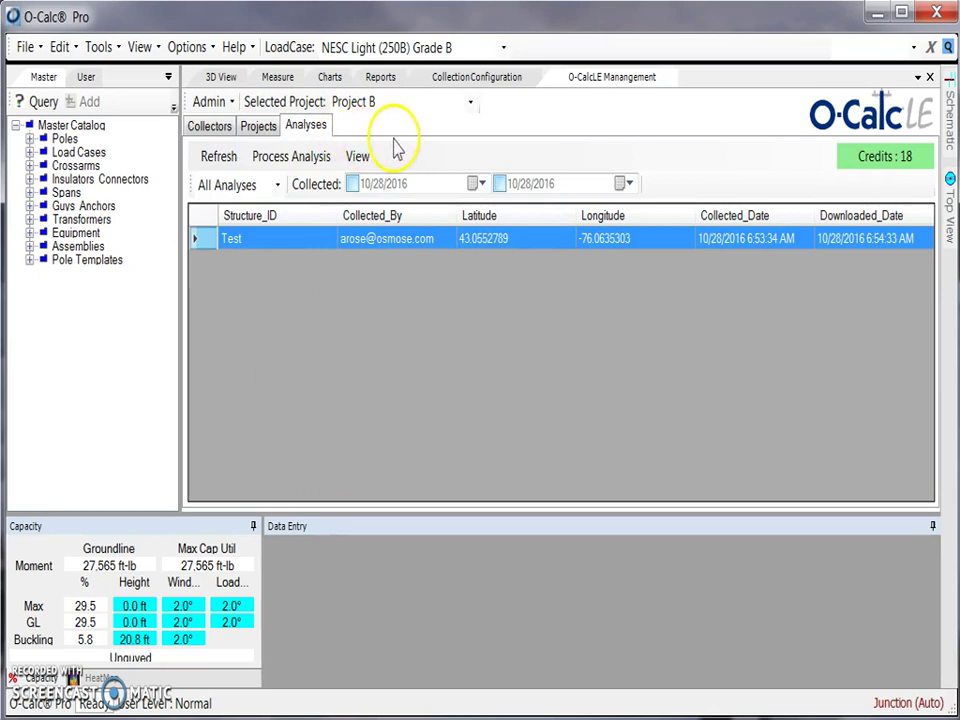
{"action": "left_click", "coordinate": [362, 155]}
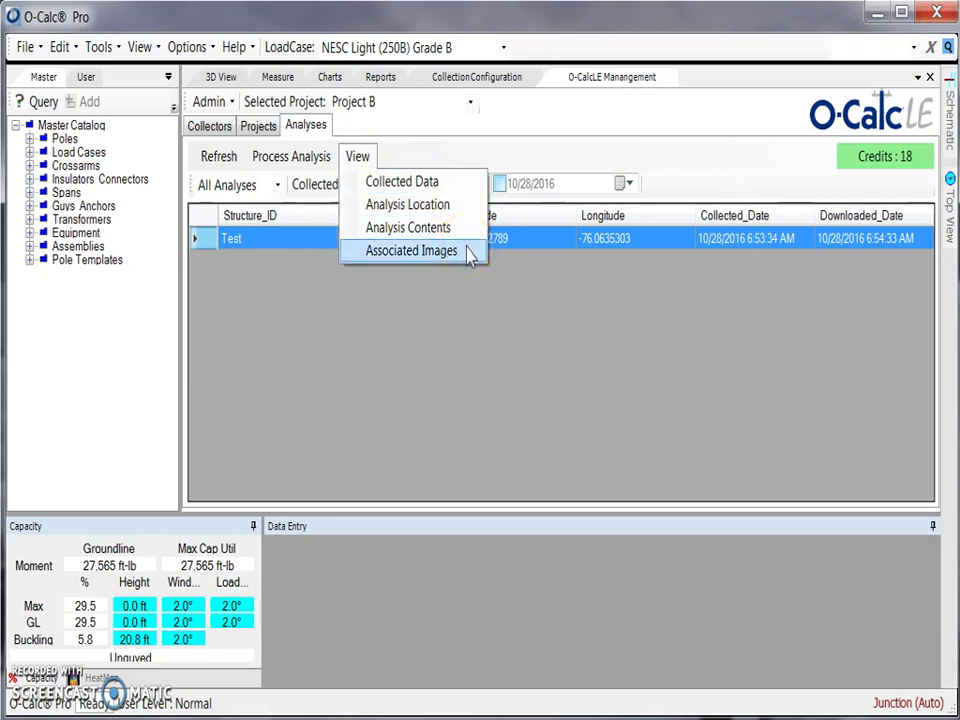
{"action": "left_click", "coordinate": [421, 185]}
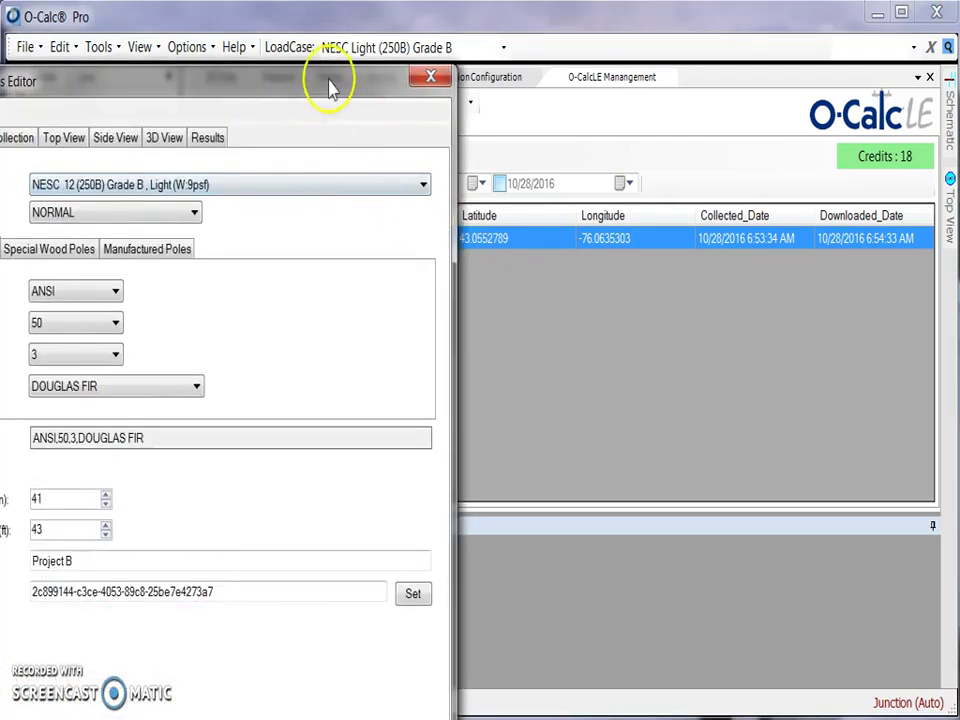
{"action": "left_click_drag", "start_coordinate": [332, 84], "coordinate": [532, 45]}
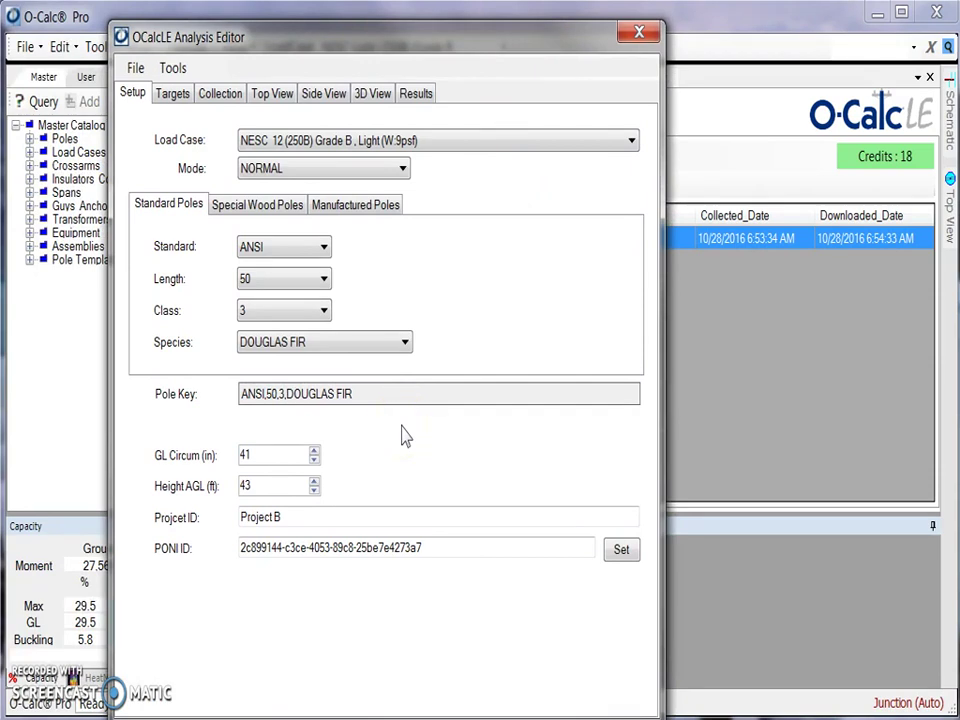
Review Test's Targets, Collection, Top, Side, 3D and Results tabs, then close the editor.
{"action": "left_click", "coordinate": [176, 94]}
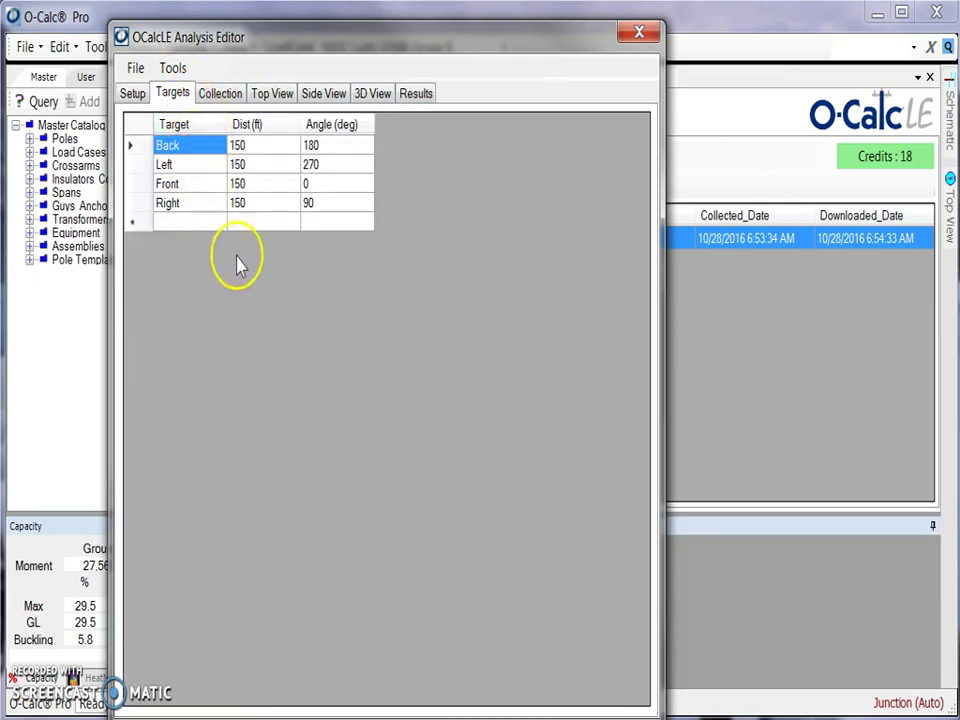
{"action": "left_click", "coordinate": [228, 94]}
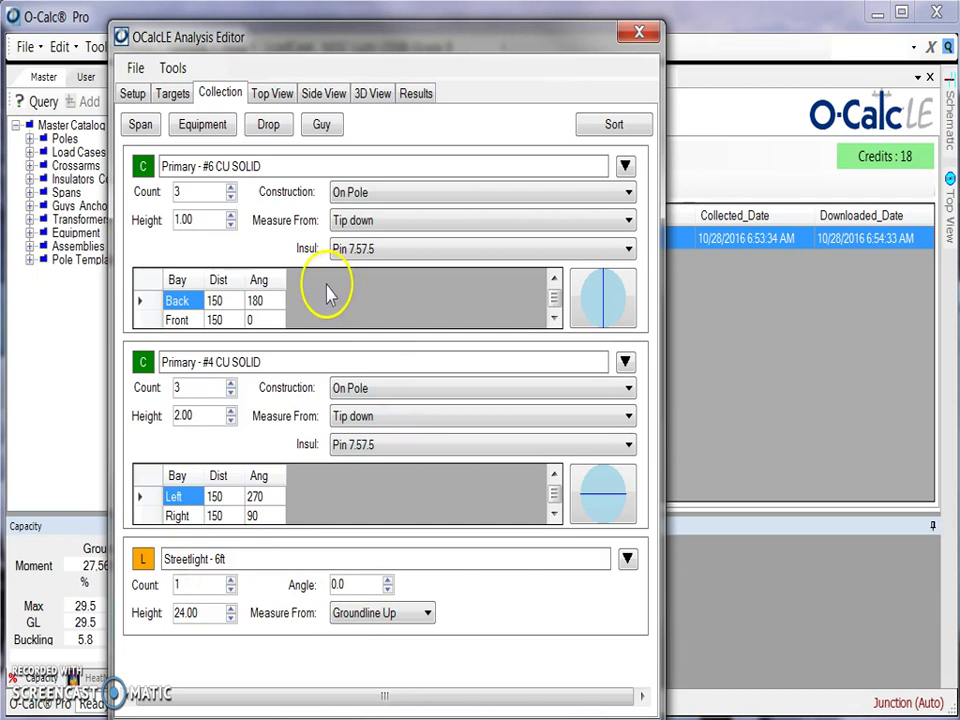
{"action": "left_click", "coordinate": [280, 95]}
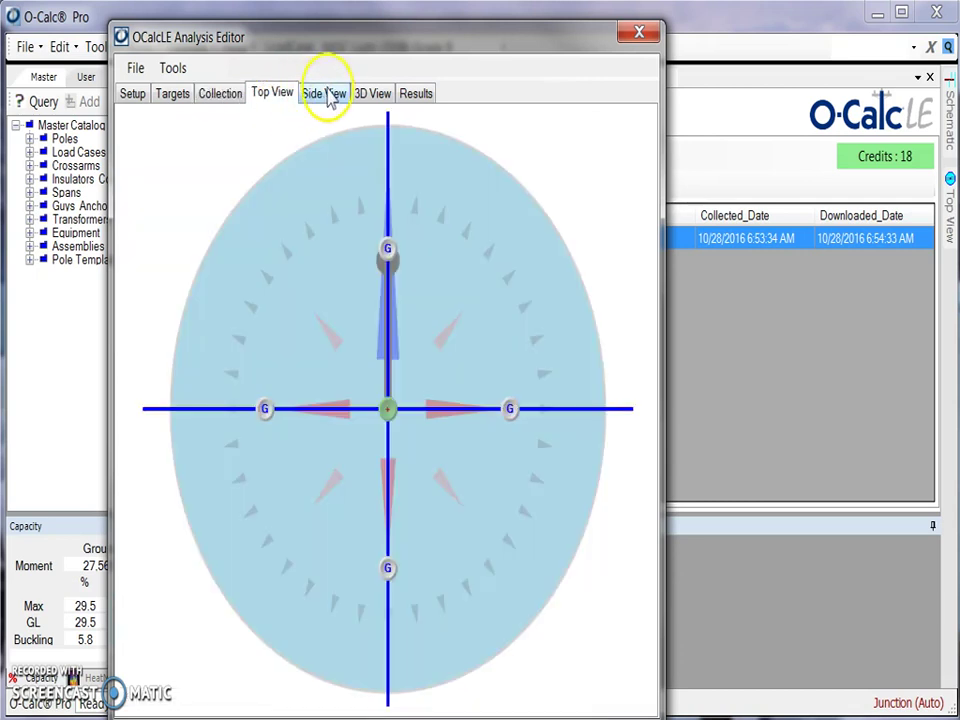
{"action": "left_click", "coordinate": [327, 94]}
{"action": "left_click", "coordinate": [373, 96]}
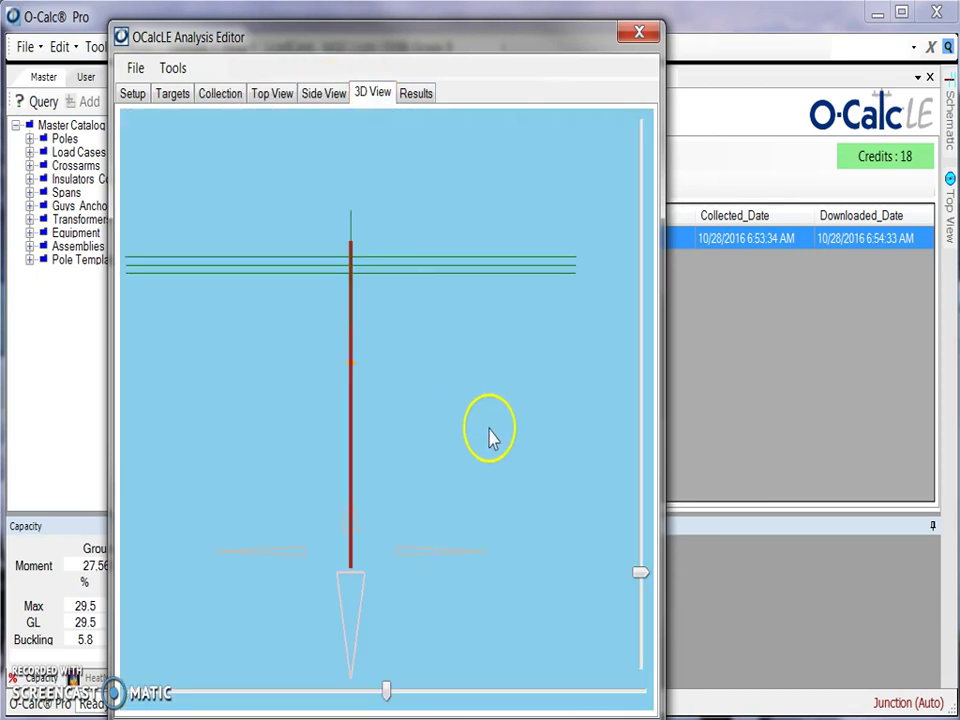
{"action": "left_click", "coordinate": [411, 92]}
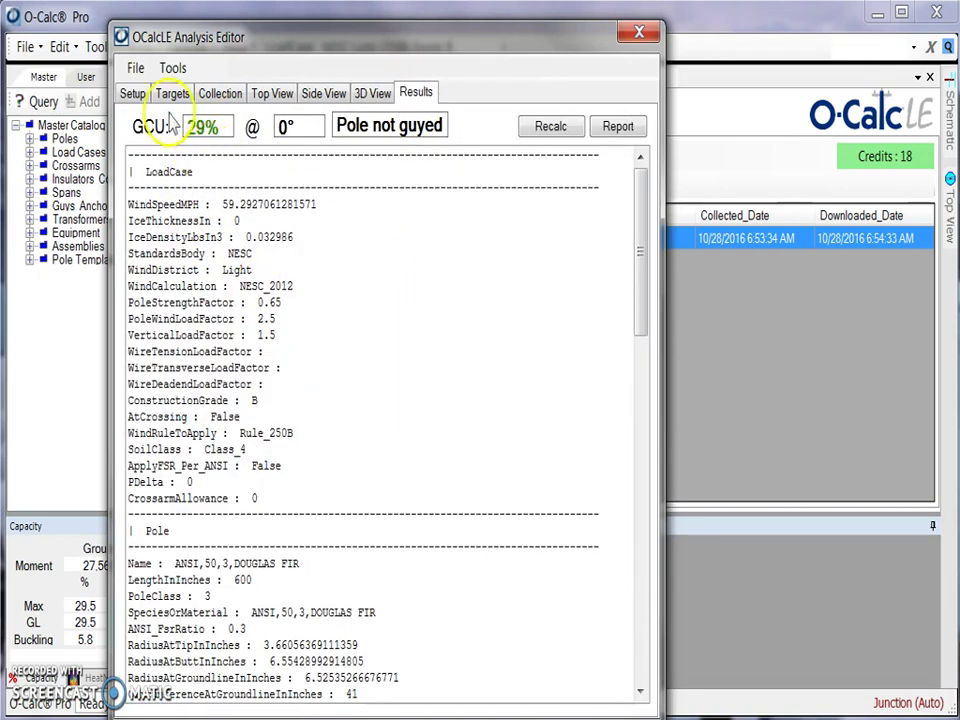
{"action": "left_click", "coordinate": [650, 40]}
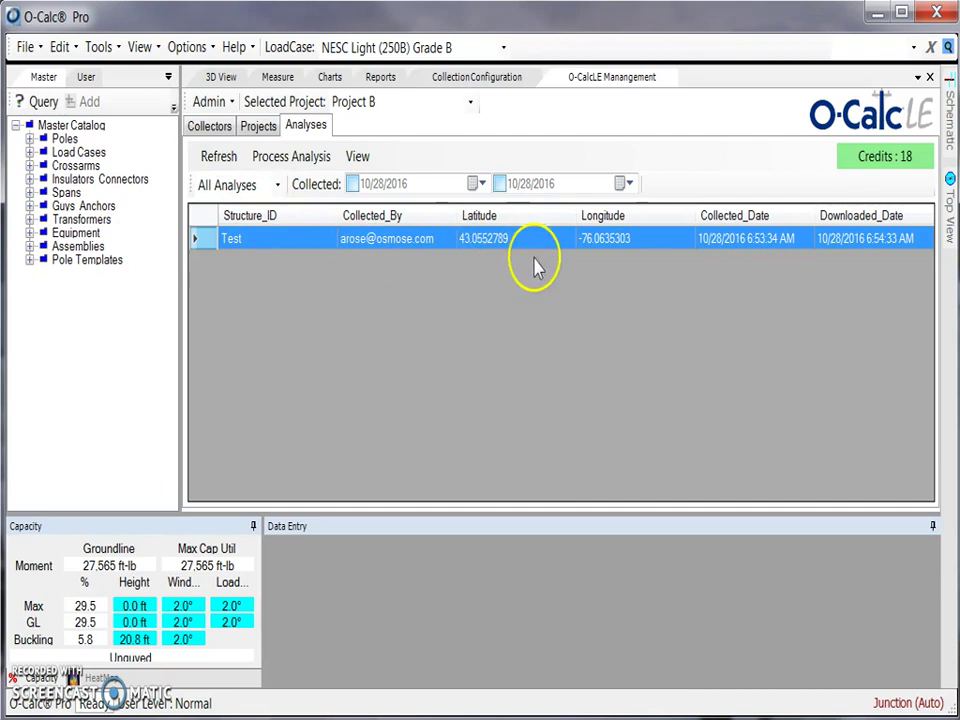
{"action": "left_click", "coordinate": [278, 188]}
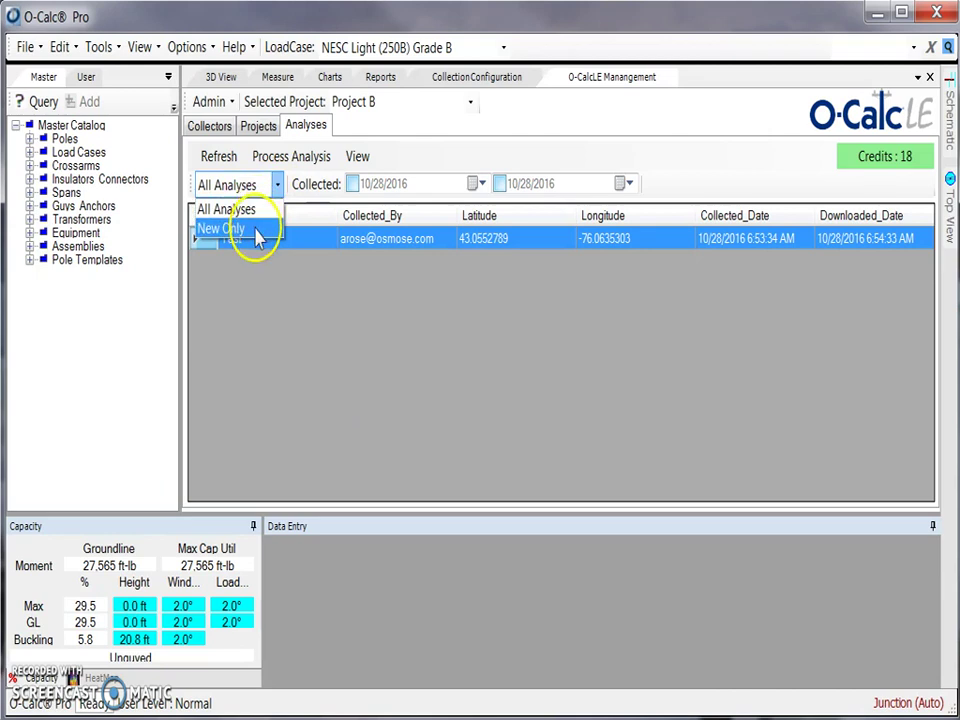
{"action": "left_click", "coordinate": [274, 186]}
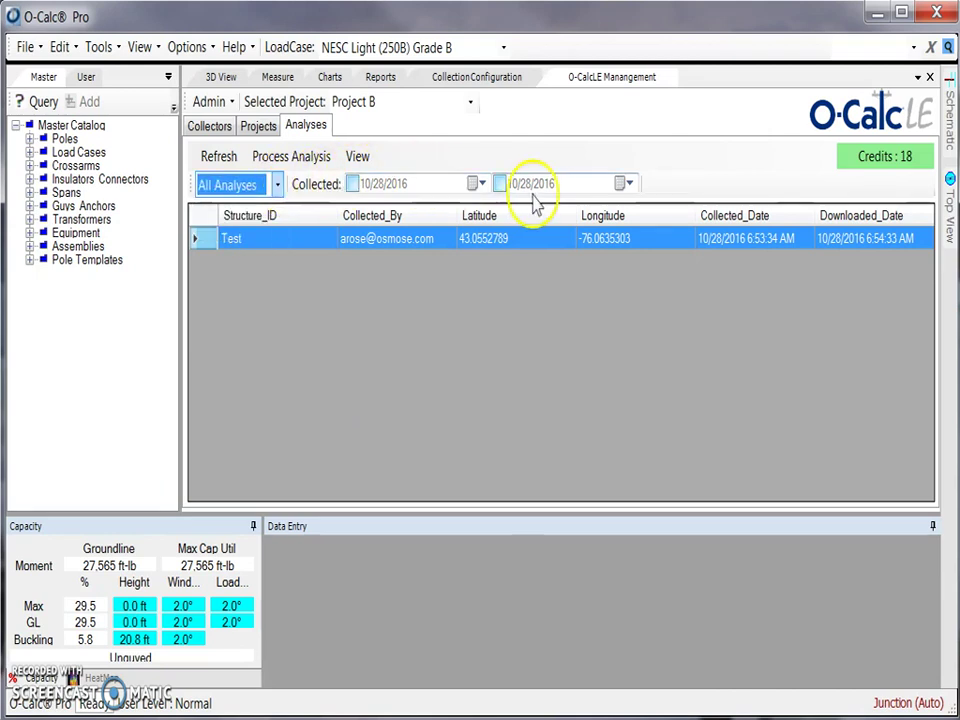